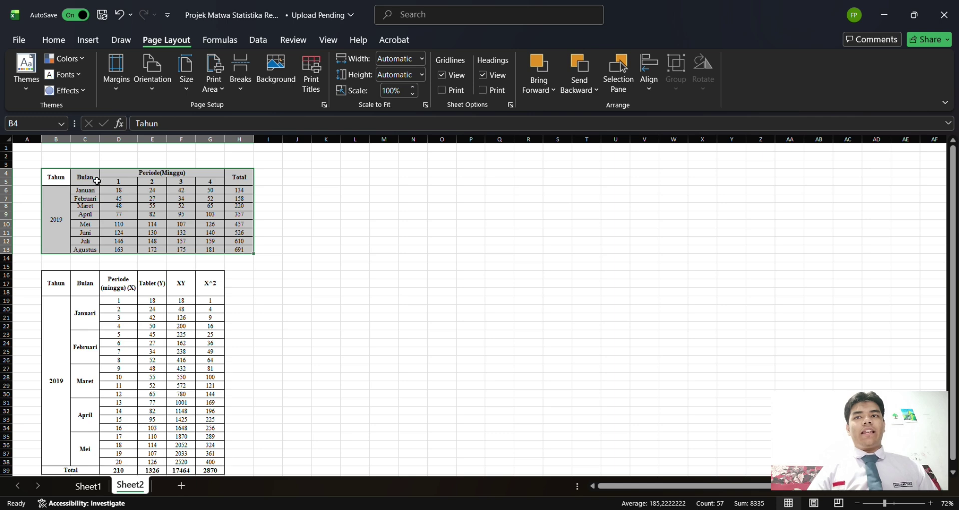
Step: Examine the weekly tablet data table and the regression table with its X, Y, XY and X^2 columns
{"action": "left_click", "coordinate": [164, 178]}
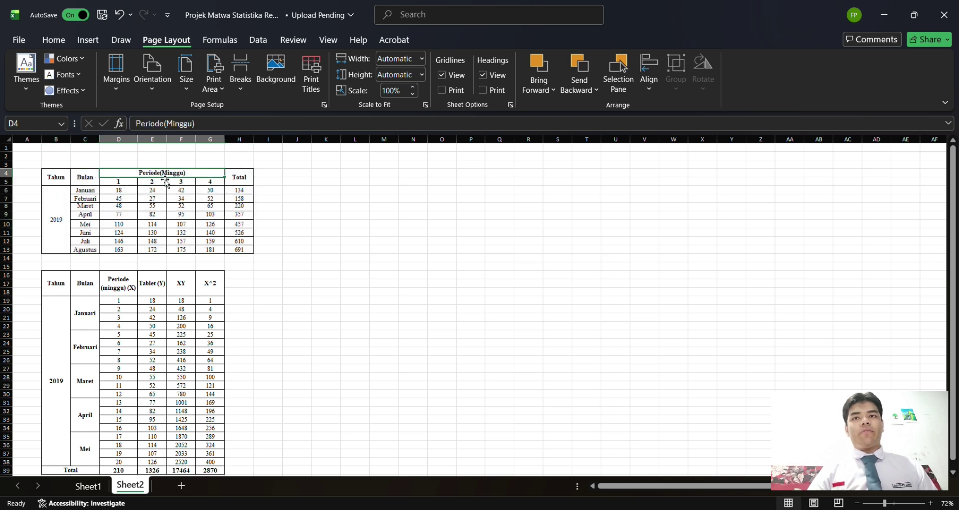
{"action": "left_click", "coordinate": [123, 186]}
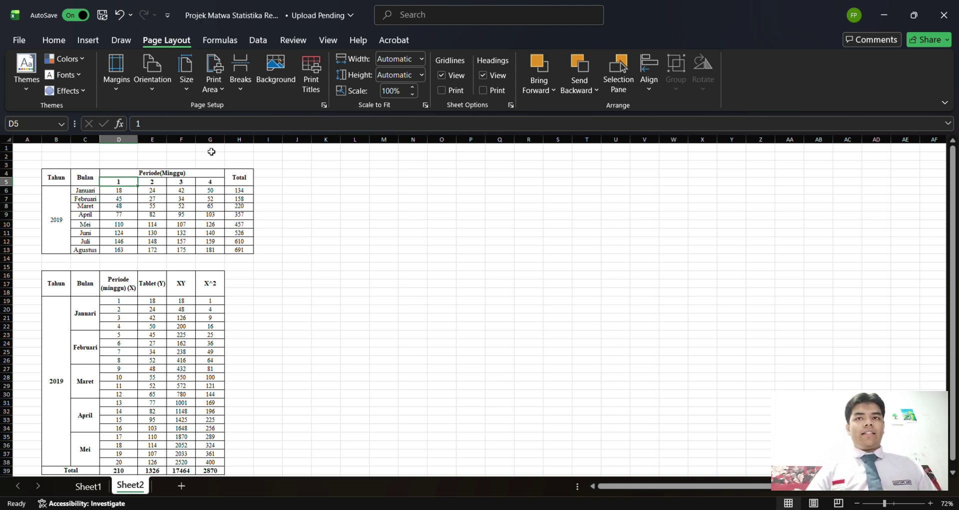
{"action": "scroll", "coordinate": [188, 191], "scroll_direction": "down", "scroll_amount": 1}
{"action": "scroll", "coordinate": [187, 191], "scroll_direction": "down", "scroll_amount": 3}
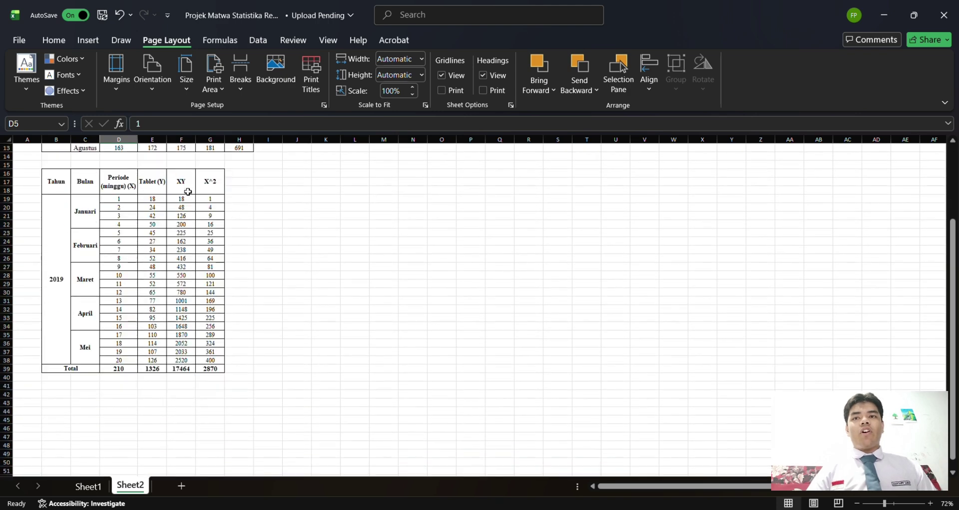
{"action": "left_click_drag", "start_coordinate": [56, 186], "coordinate": [206, 273]}
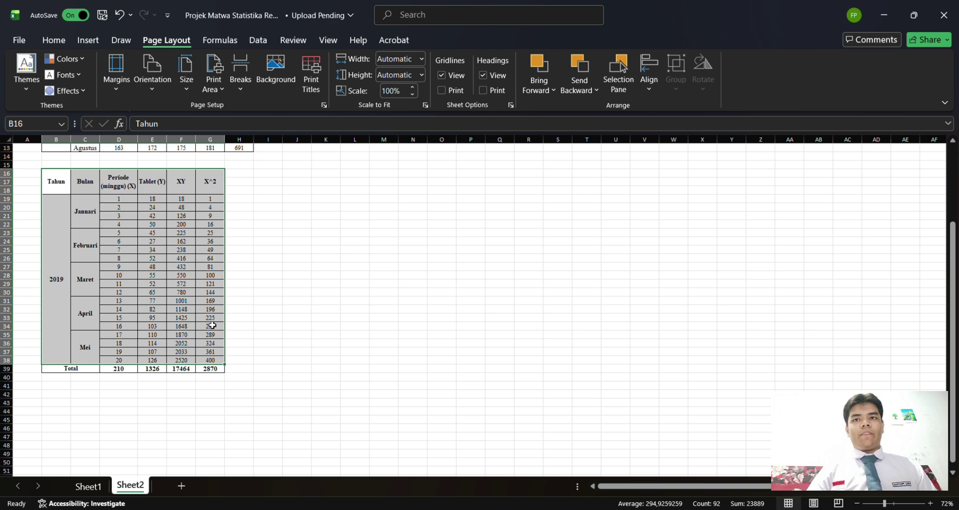
{"action": "left_click", "coordinate": [159, 187]}
{"action": "left_click", "coordinate": [210, 187]}
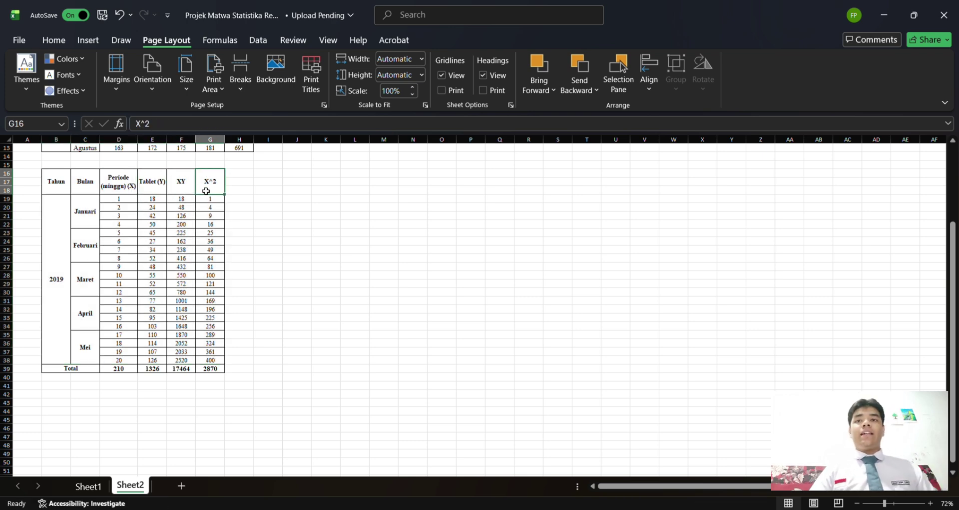
{"action": "scroll", "coordinate": [207, 192], "scroll_direction": "up", "scroll_amount": 4}
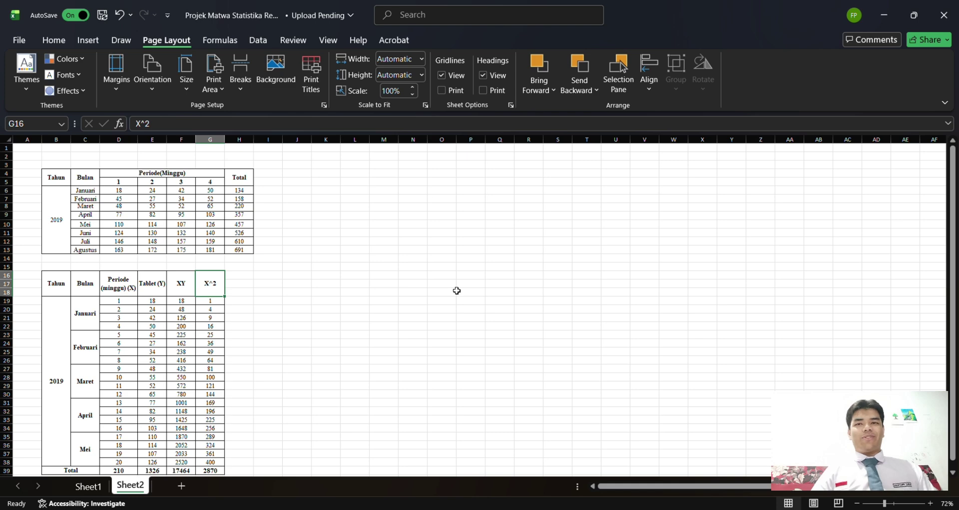
{"action": "scroll", "coordinate": [154, 304], "scroll_direction": "down", "scroll_amount": 1}
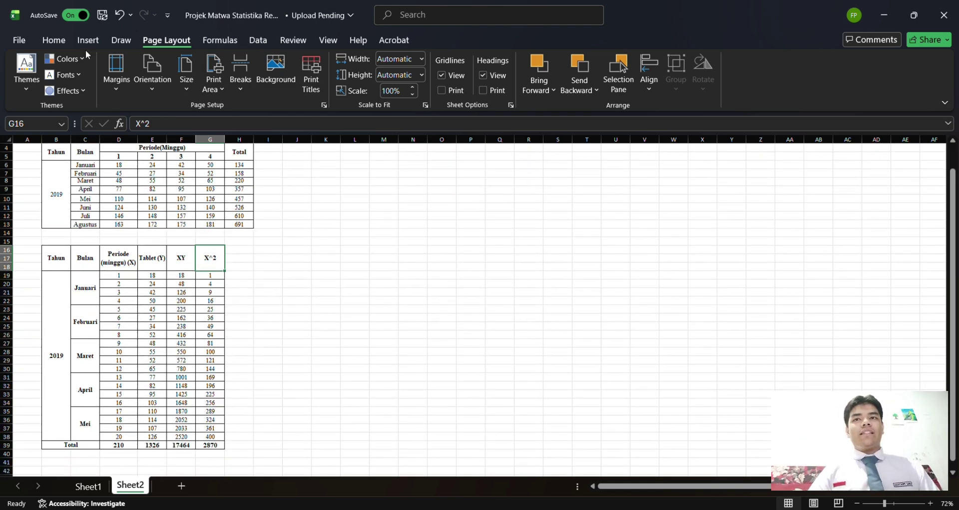
{"action": "left_click", "coordinate": [65, 43]}
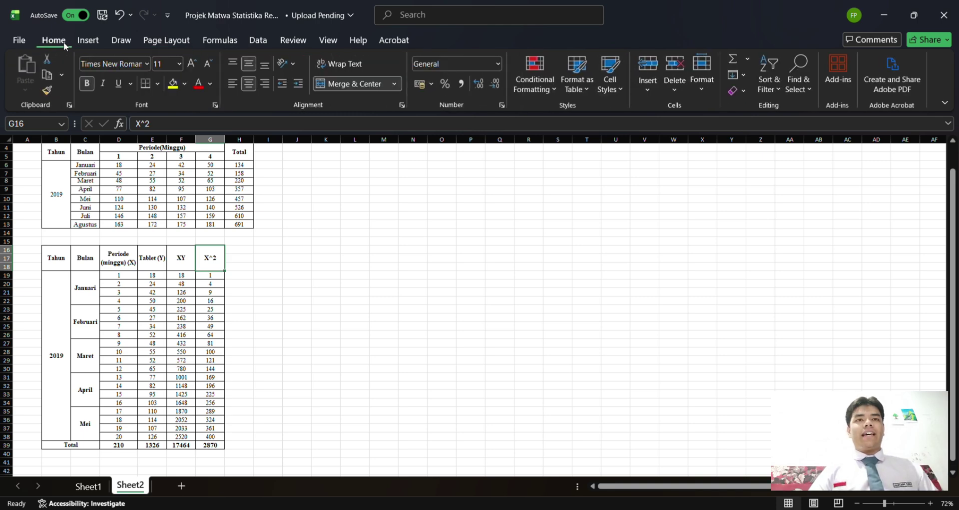
{"action": "left_click", "coordinate": [125, 263]}
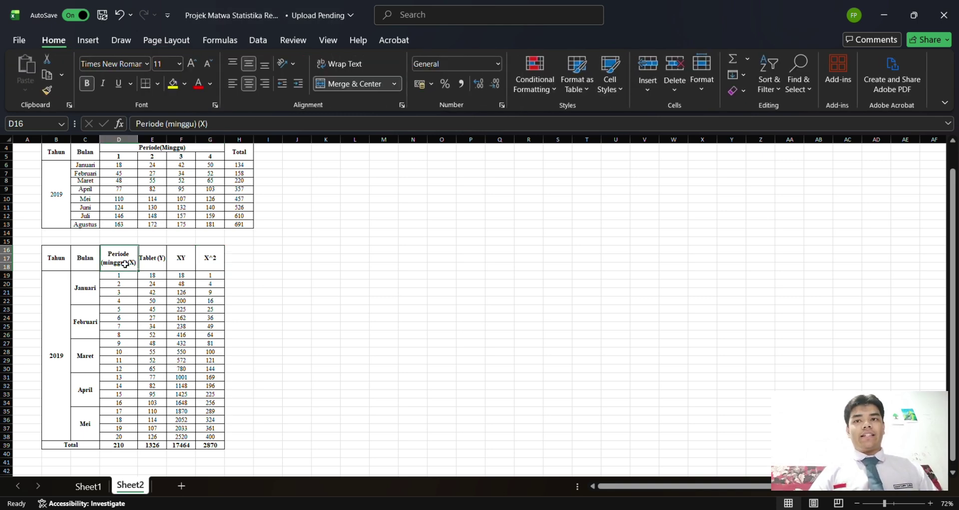
{"action": "left_click", "coordinate": [160, 260]}
{"action": "left_click", "coordinate": [122, 280]}
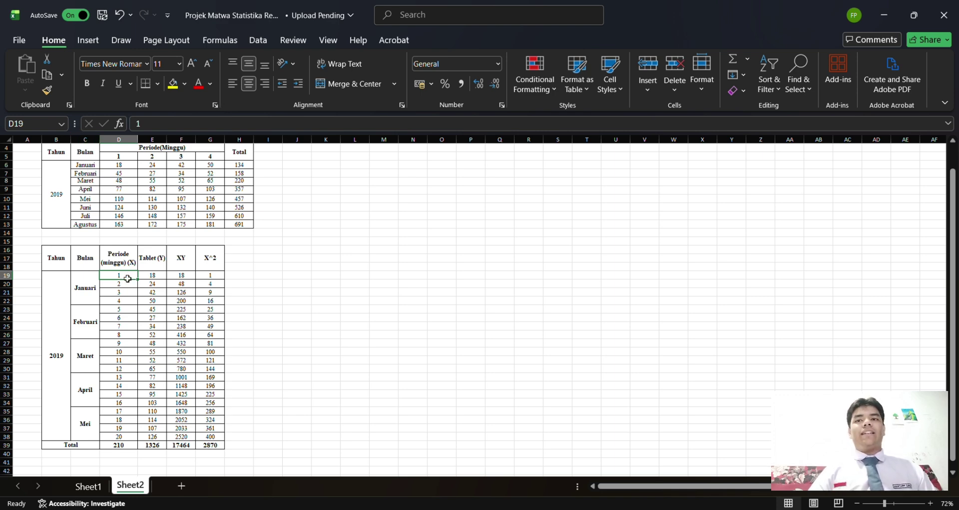
Step: Insert a markers-only scatter chart from the X and Y values in D19:E38, place it beside the upper table and enlarge it slightly
{"action": "left_click_drag", "start_coordinate": [128, 278], "coordinate": [159, 438]}
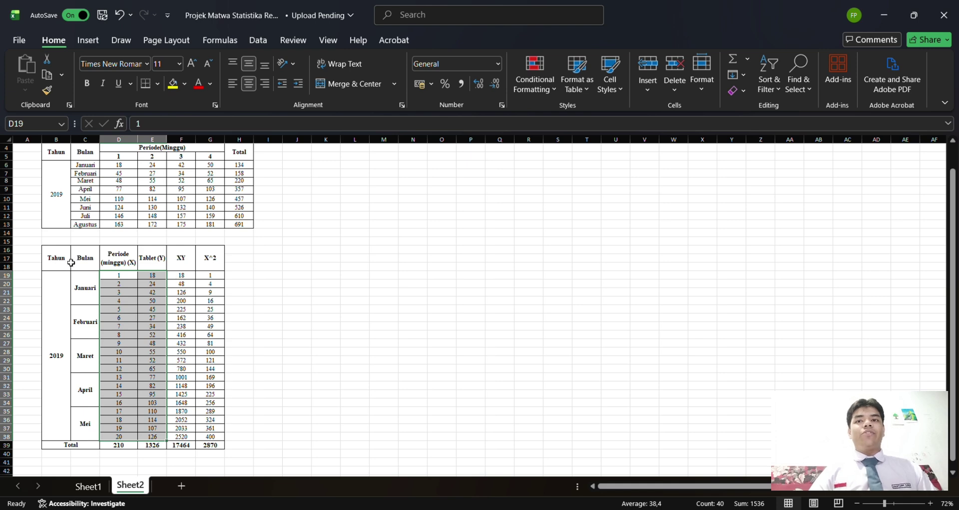
{"action": "left_click", "coordinate": [91, 41]}
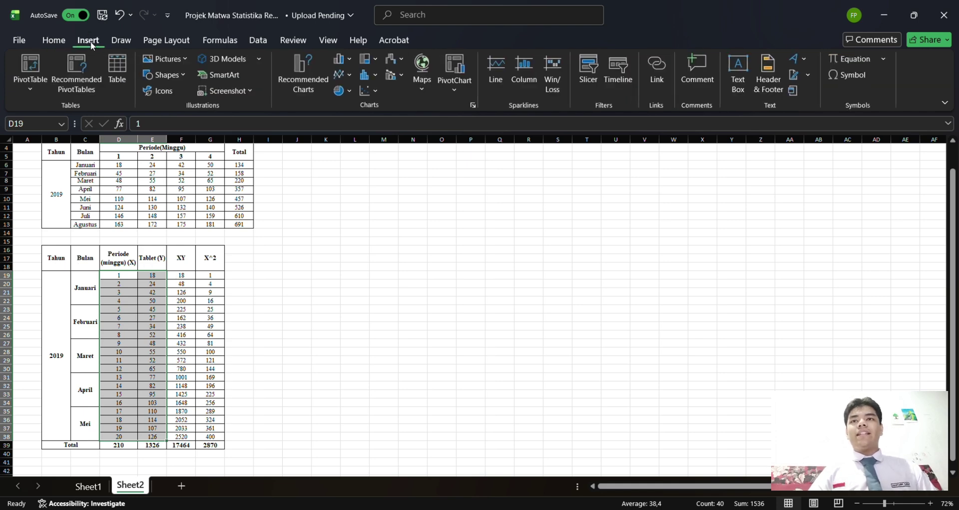
{"action": "left_click", "coordinate": [373, 96]}
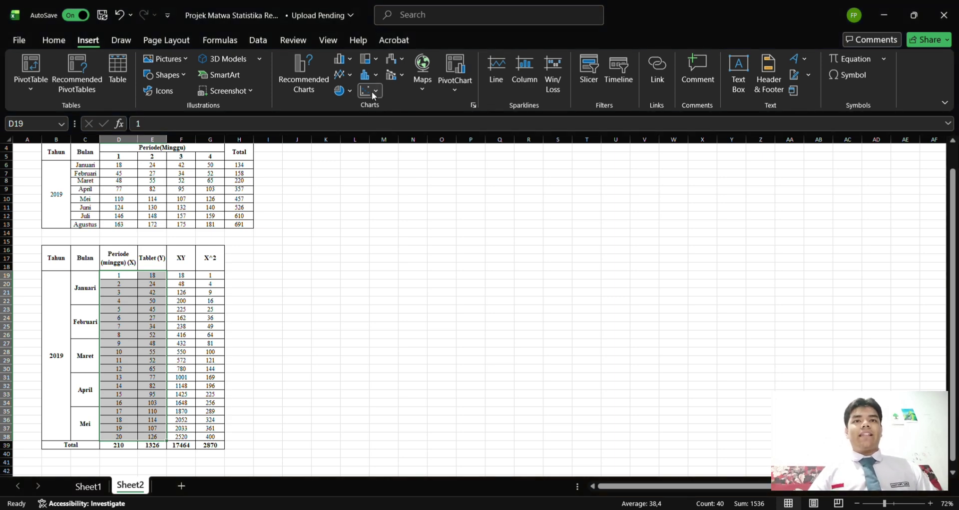
{"action": "left_click", "coordinate": [376, 131]}
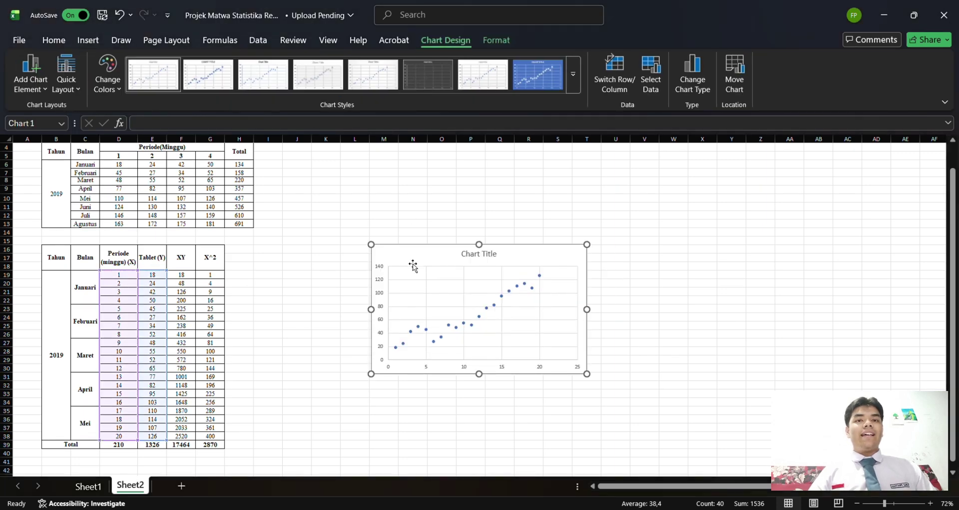
{"action": "left_click_drag", "start_coordinate": [413, 265], "coordinate": [323, 170]}
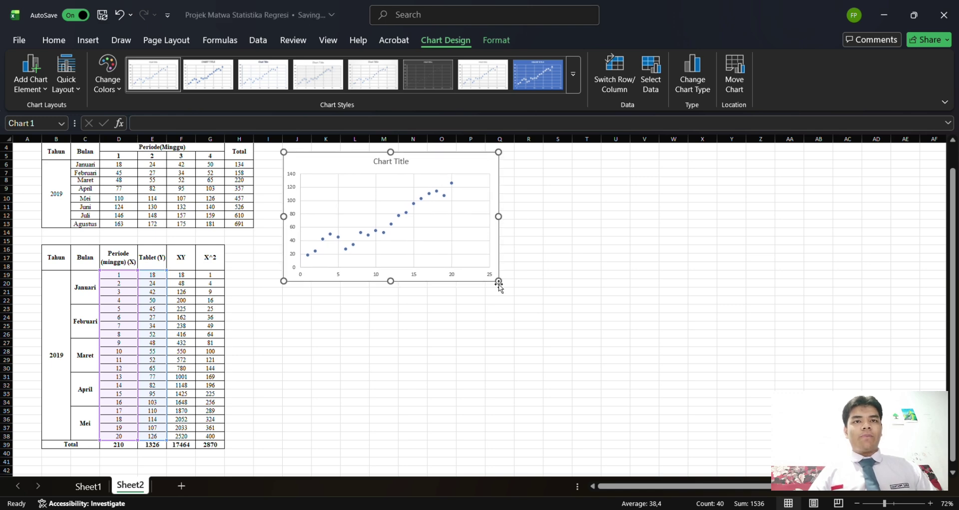
{"action": "mouse_move", "coordinate": [499, 282]}
{"action": "left_mouse_down"}
{"action": "mouse_move", "coordinate": [525, 295]}
{"action": "mouse_move", "coordinate": [514, 288]}
{"action": "left_mouse_up"}
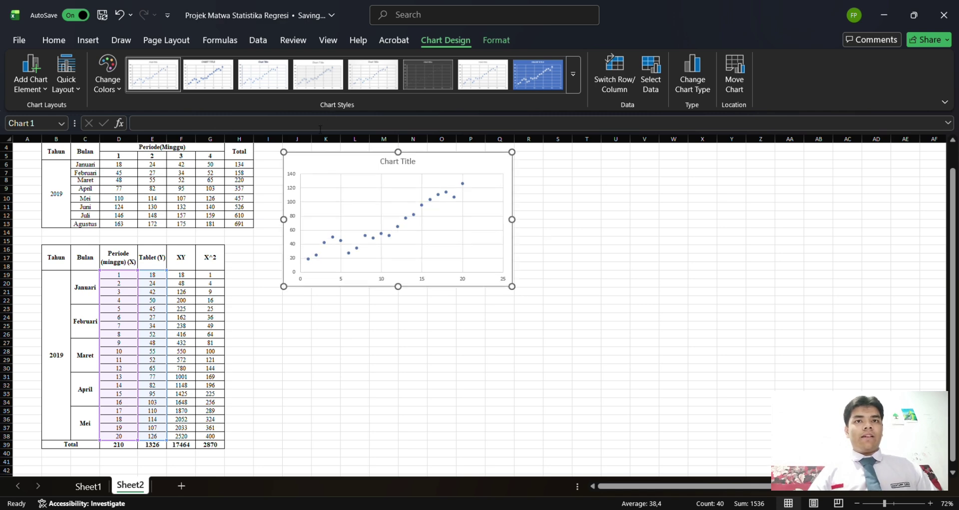
Step: Add axis titles to the scatter chart and set the vertical axis title to "Tablet"
{"action": "left_click", "coordinate": [531, 160]}
{"action": "left_click", "coordinate": [591, 187]}
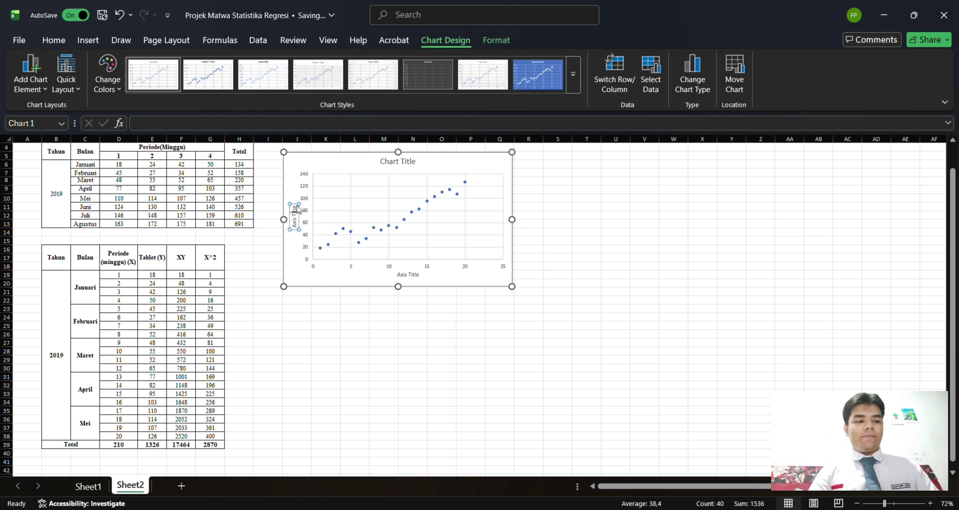
{"action": "key", "text": "BackSpace"}
{"action": "key", "text": "BackSpace"}
{"action": "key", "text": "BackSpace"}
{"action": "key", "text": "BackSpace"}
{"action": "key", "text": "BackSpace"}
{"action": "key", "text": "BackSpace"}
{"action": "key", "text": "BackSpace"}
{"action": "key", "text": "BackSpace"}
{"action": "key", "text": "BackSpace"}
{"action": "key", "text": "BackSpace"}
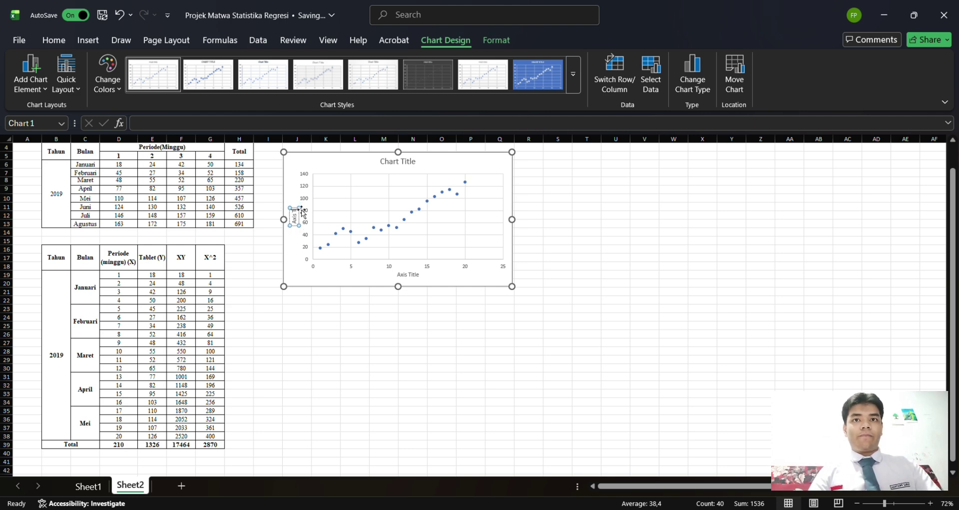
{"action": "key", "text": "BackSpace"}
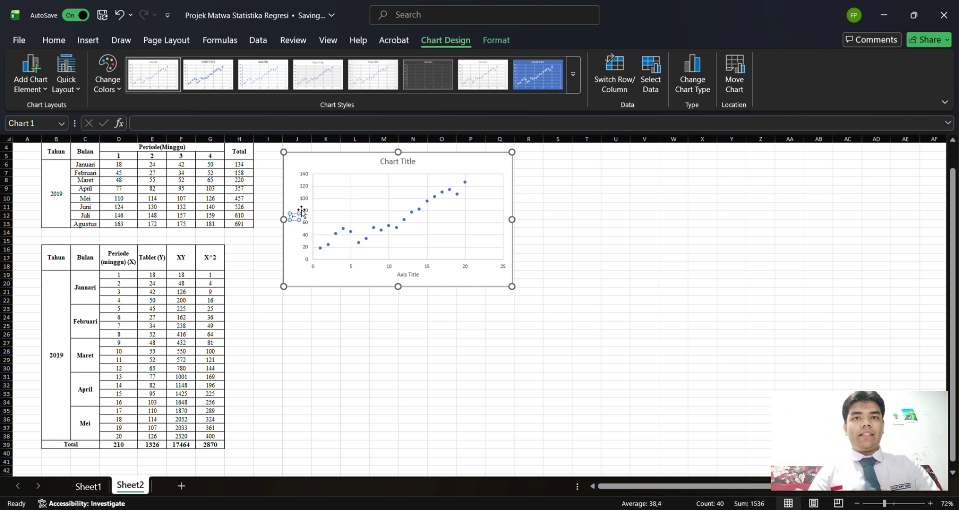
{"action": "type", "text": "Yablet"}
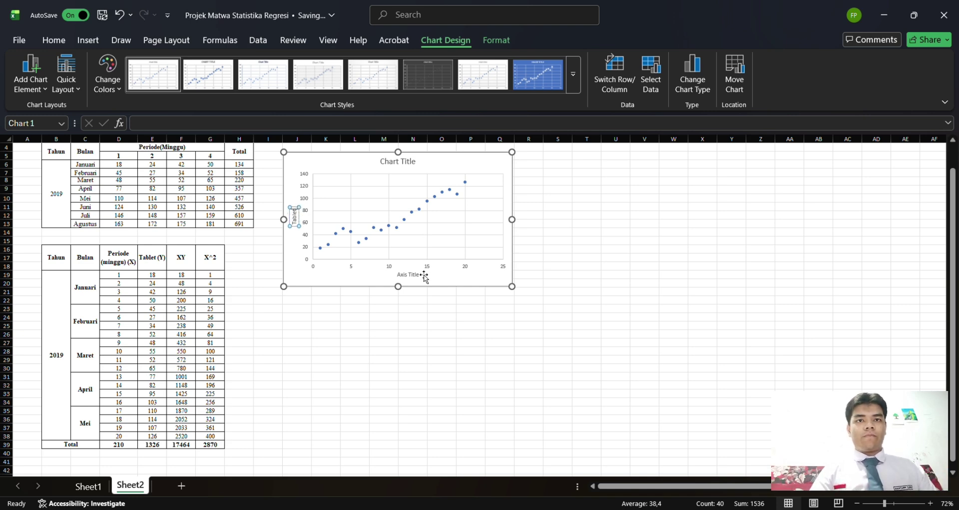
Step: Set the chart's horizontal axis title to "Periode (Minggu)"
{"action": "left_click", "coordinate": [421, 279]}
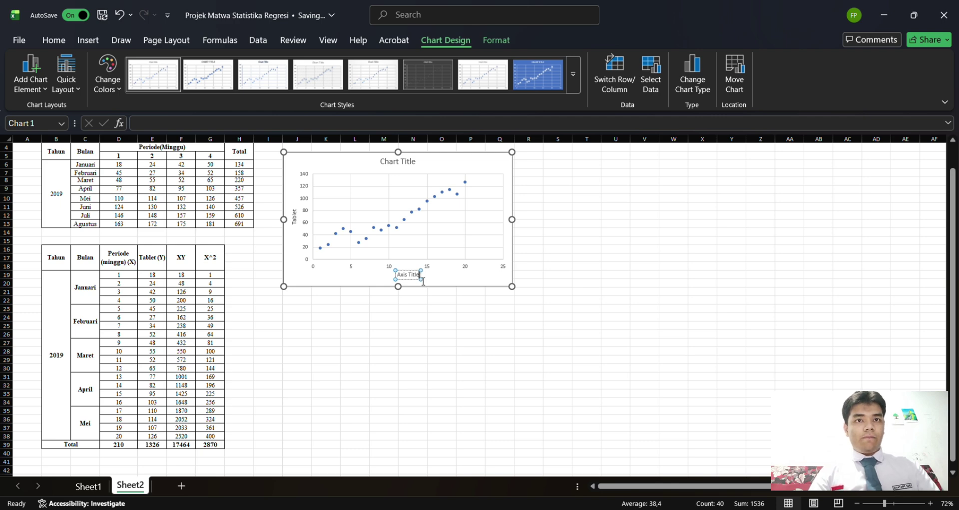
{"action": "key", "text": "BackSpace"}
{"action": "key", "text": "BackSpace"}
{"action": "key", "text": "BackSpace"}
{"action": "key", "text": "BackSpace"}
{"action": "key", "text": "BackSpace"}
{"action": "key", "text": "BackSpace"}
{"action": "key", "text": "BackSpace"}
{"action": "key", "text": "BackSpace"}
{"action": "key", "text": "BackSpace"}
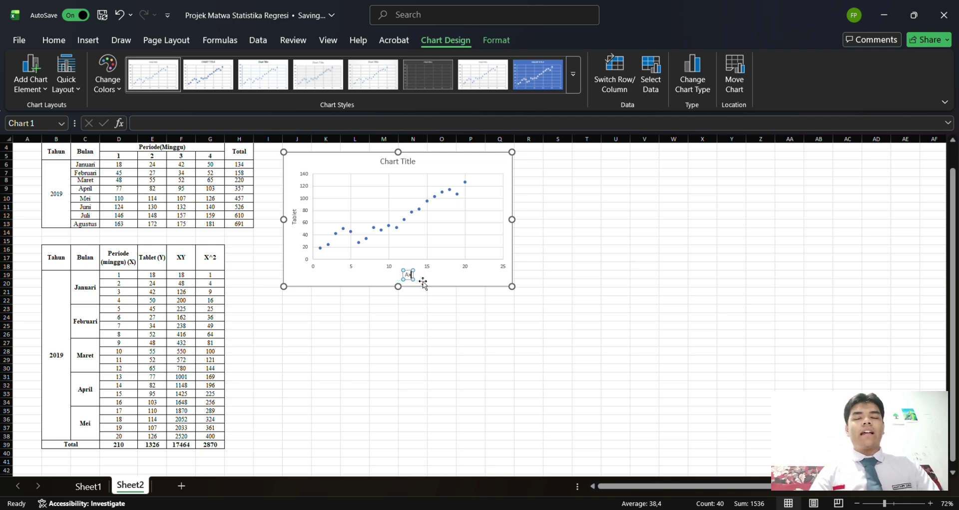
{"action": "key", "text": "BackSpace"}
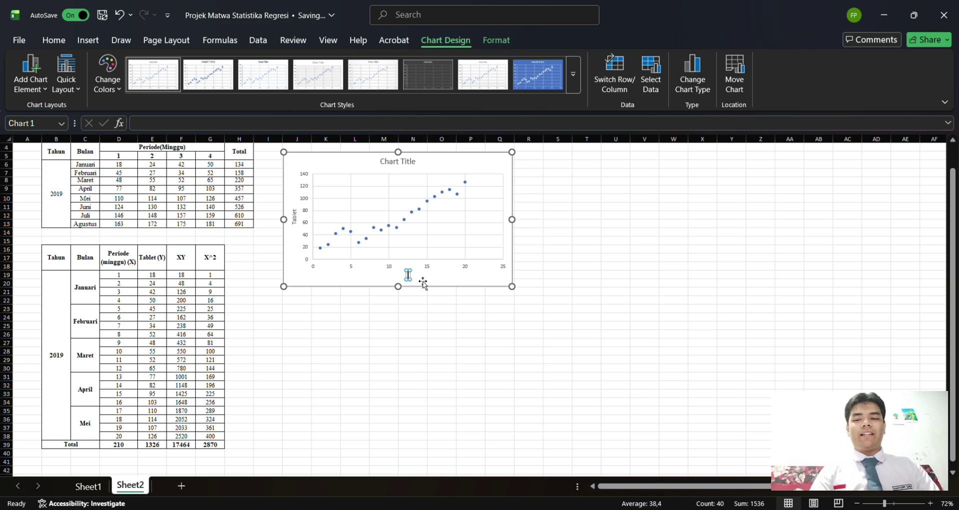
{"action": "type", "text": "Periode"}
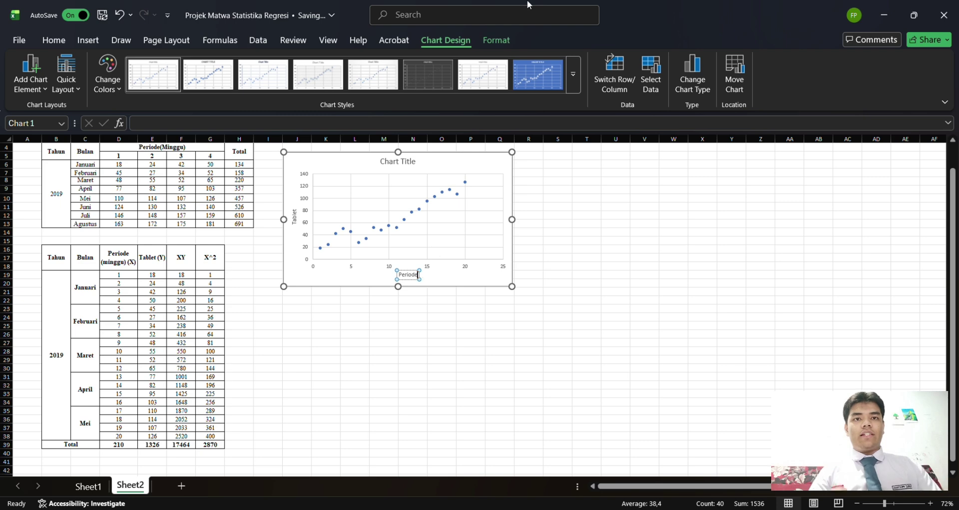
{"action": "type", "text": " ("}
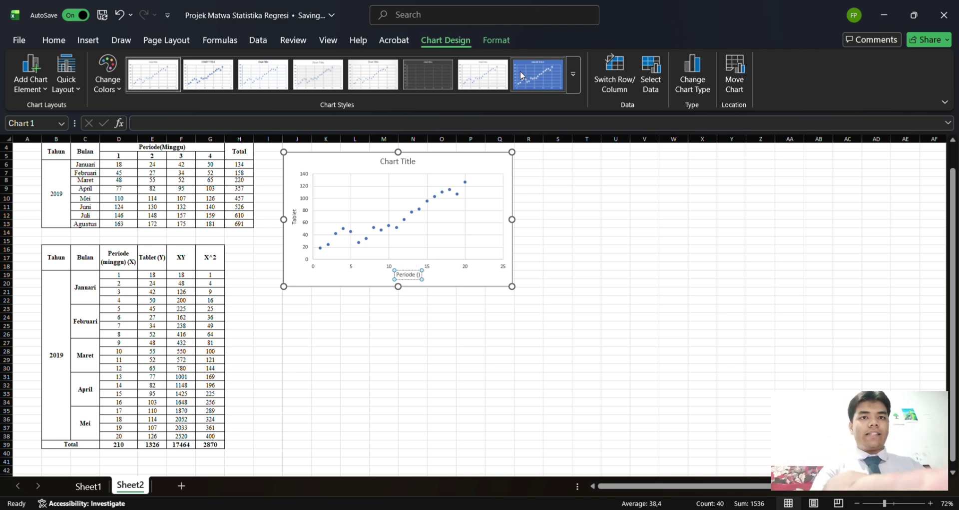
{"action": "type", "text": "Mingg"}
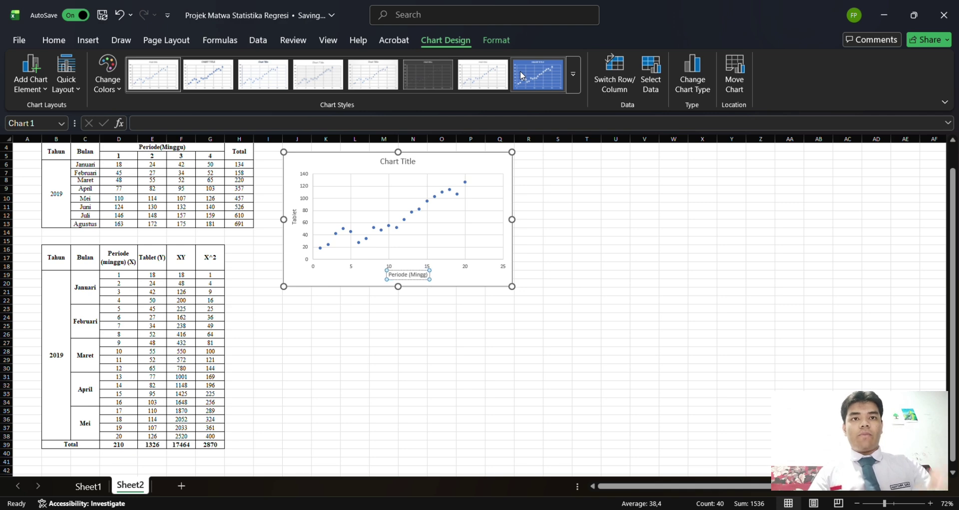
{"action": "type", "text": "u)"}
{"action": "left_click", "coordinate": [562, 232]}
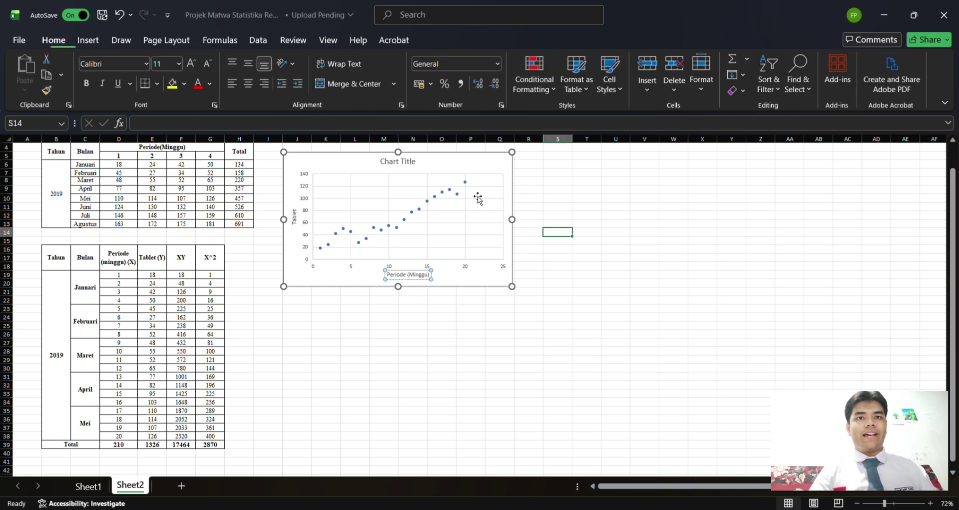
Step: Delete the chart title from the scatter chart
{"action": "left_click", "coordinate": [416, 163]}
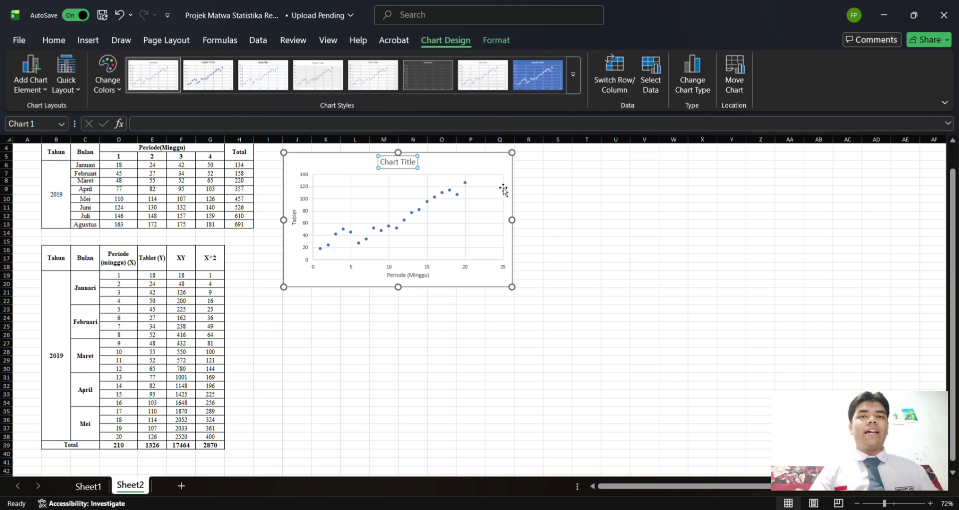
{"action": "left_click", "coordinate": [418, 163]}
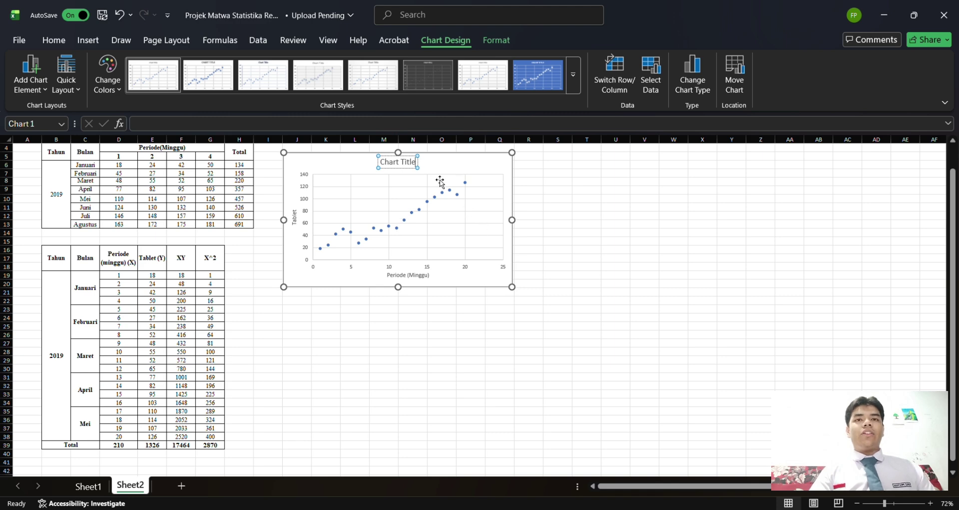
{"action": "left_click", "coordinate": [450, 168]}
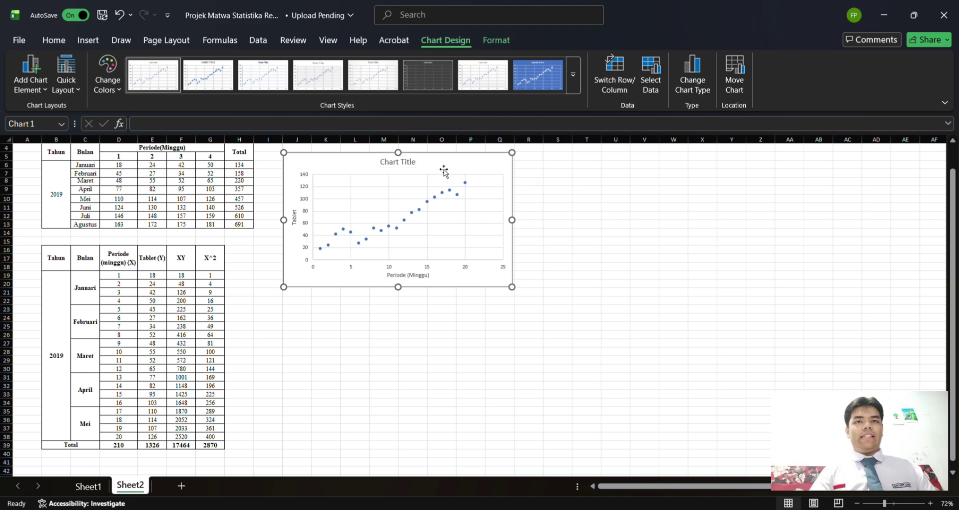
{"action": "left_click", "coordinate": [418, 166]}
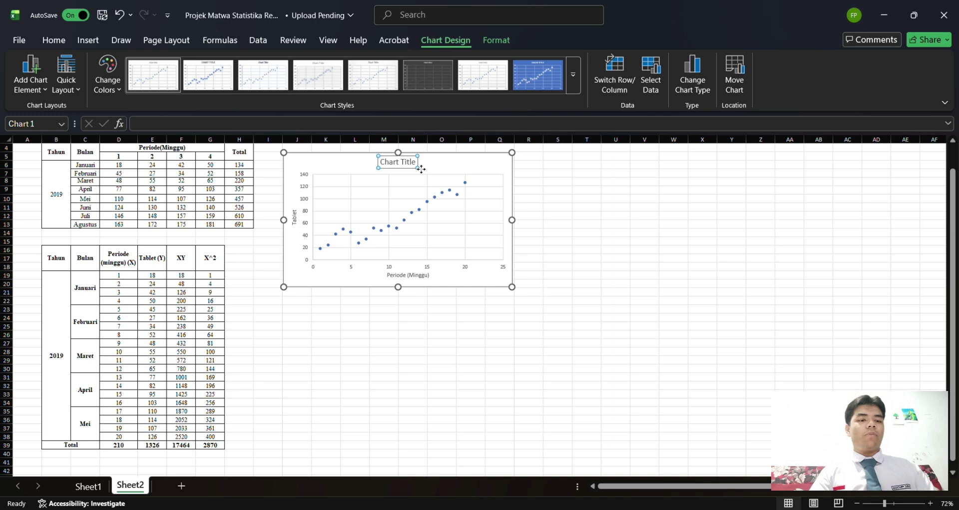
{"action": "key", "text": "Delete"}
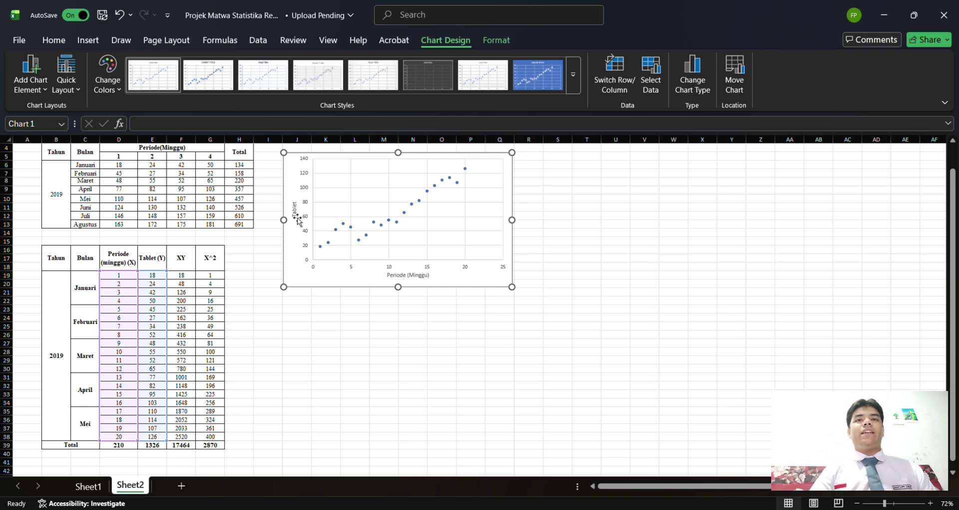
{"action": "left_click", "coordinate": [299, 203]}
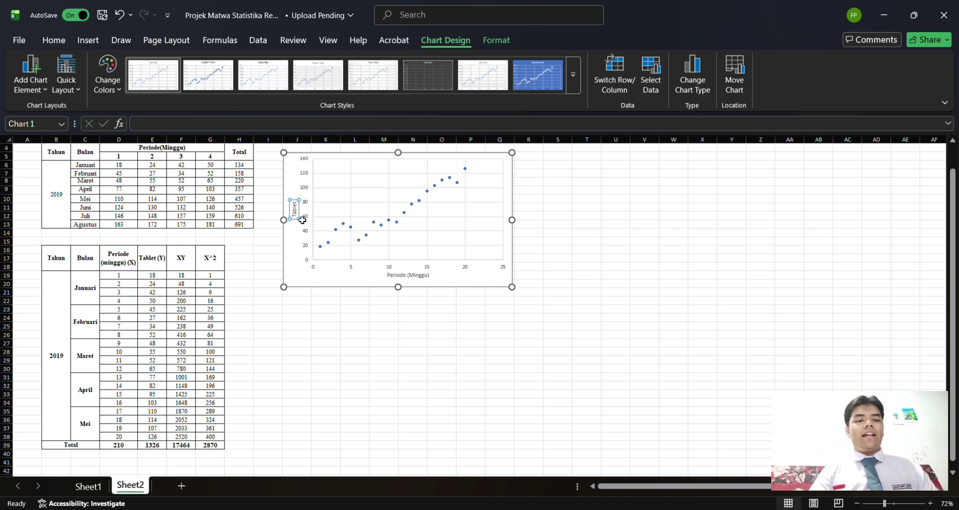
{"action": "key", "text": "Delete"}
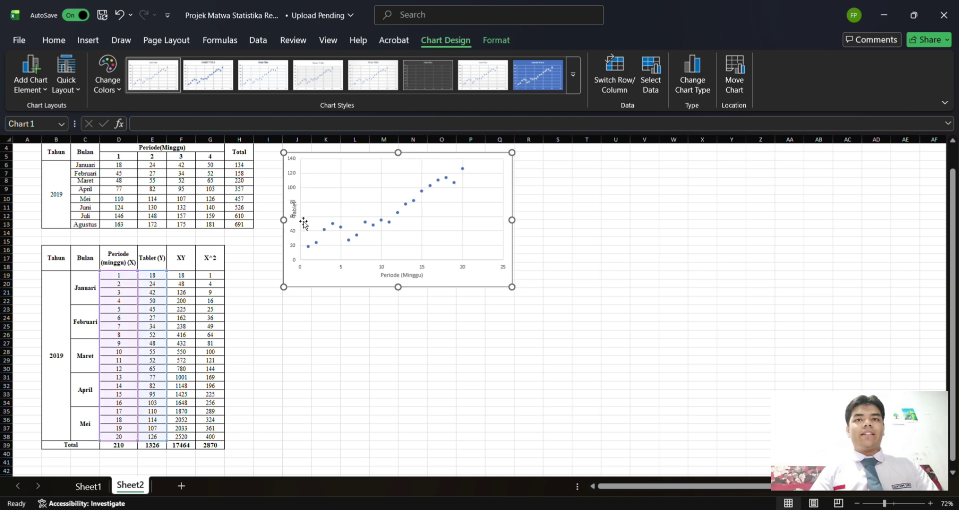
{"action": "key", "text": "ctrl+z"}
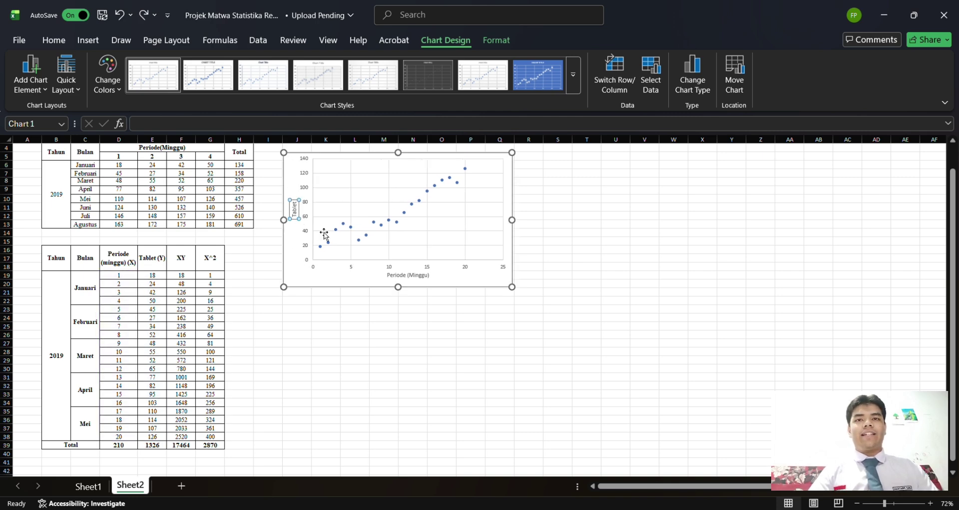
Step: Move the scatter chart down a few rows beside the tables and widen it slightly
{"action": "left_click", "coordinate": [560, 235]}
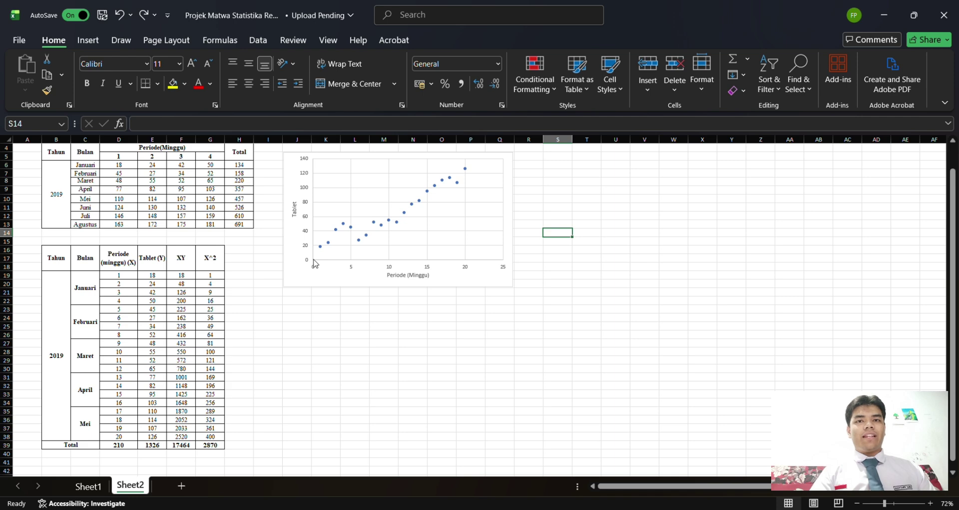
{"action": "left_click_drag", "start_coordinate": [315, 263], "coordinate": [322, 320]}
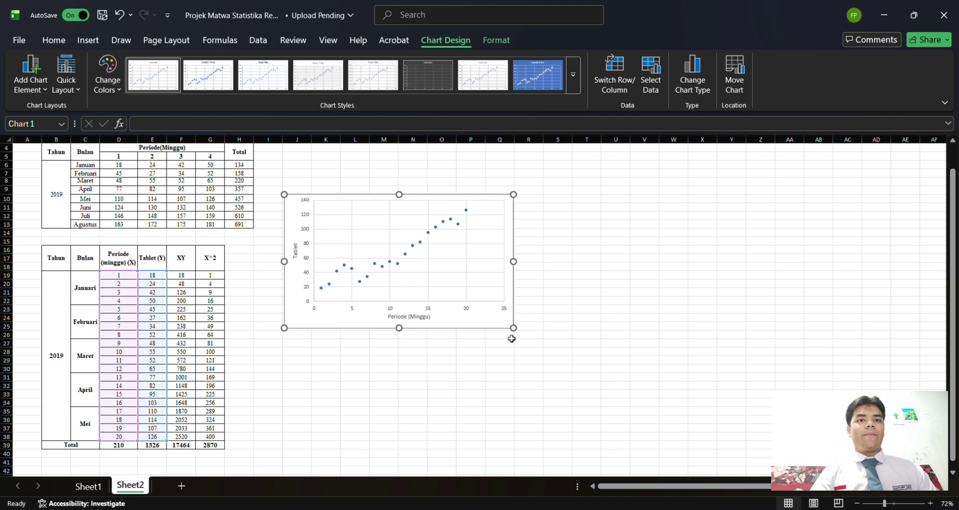
{"action": "left_click_drag", "start_coordinate": [523, 334], "coordinate": [553, 336]}
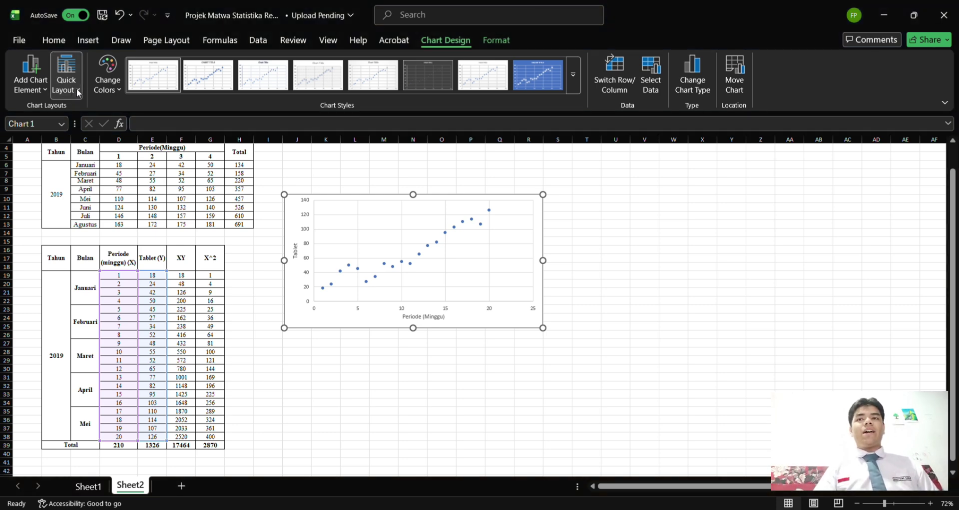
Step: Apply the quick chart layout with a linear trendline, equation and R² value, and place the equation label just above the legend
{"action": "left_click", "coordinate": [61, 90]}
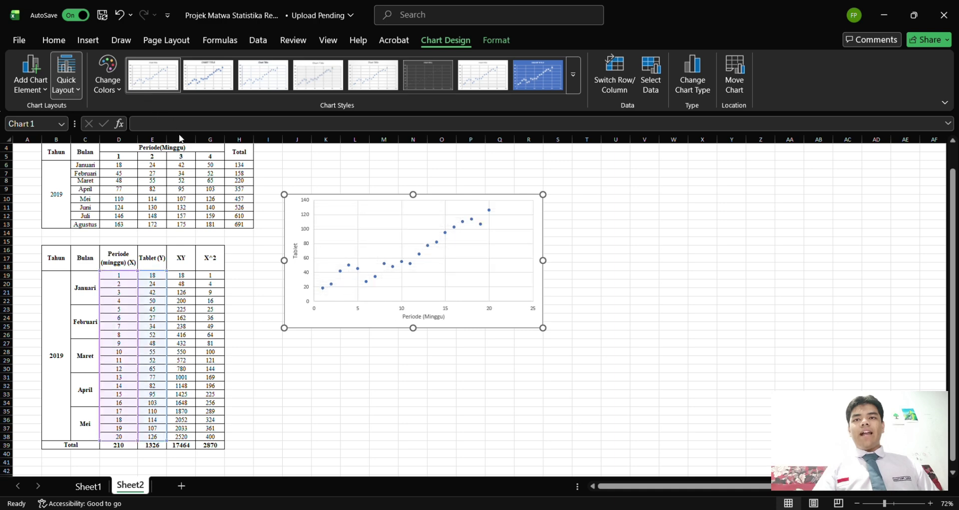
{"action": "left_click", "coordinate": [137, 194]}
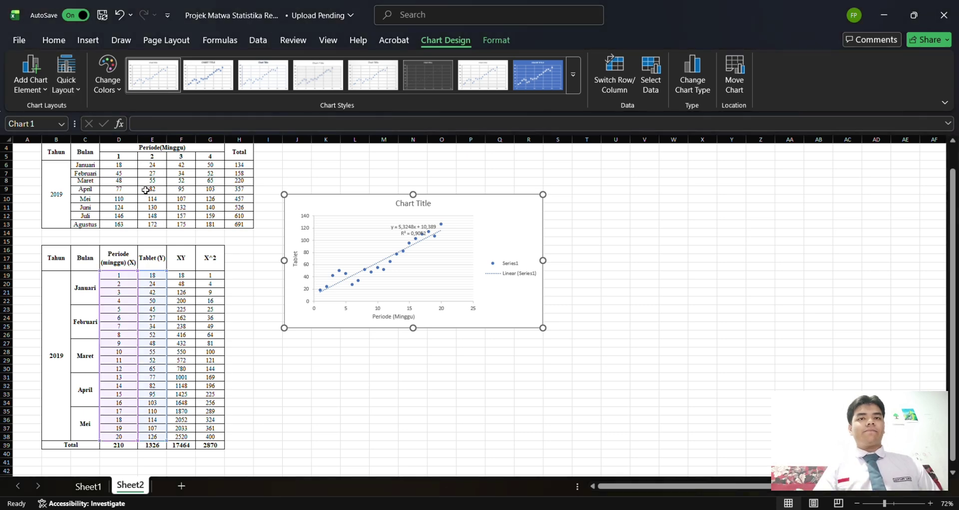
{"action": "left_click", "coordinate": [415, 231]}
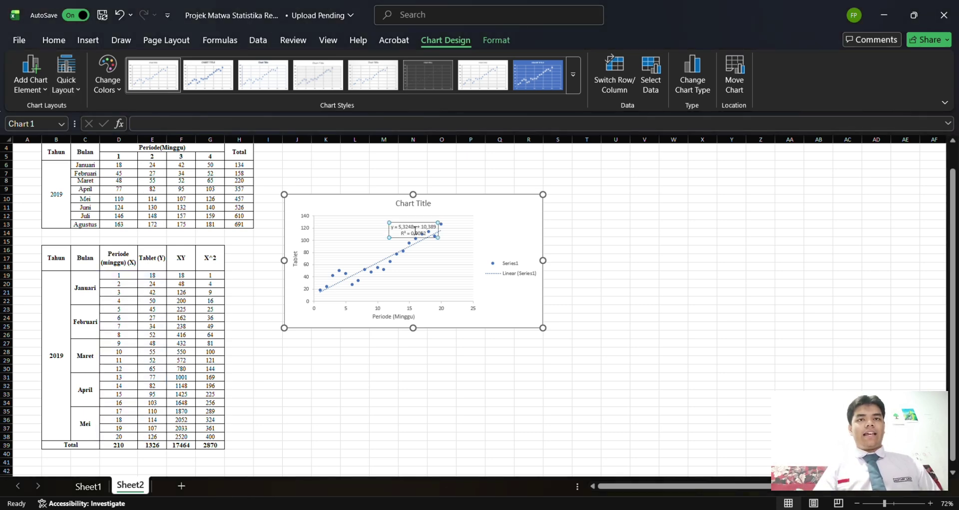
{"action": "left_click_drag", "start_coordinate": [414, 226], "coordinate": [509, 229]}
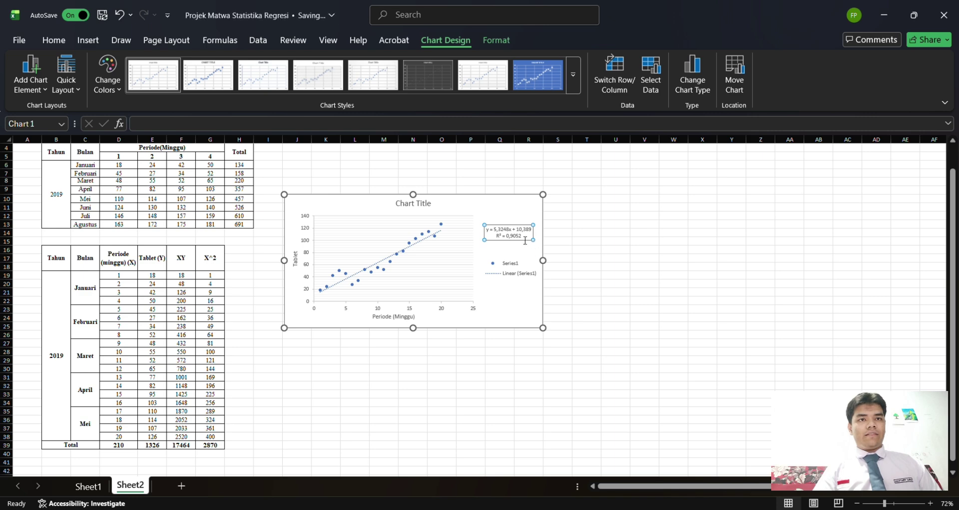
{"action": "left_click_drag", "start_coordinate": [524, 230], "coordinate": [522, 239]}
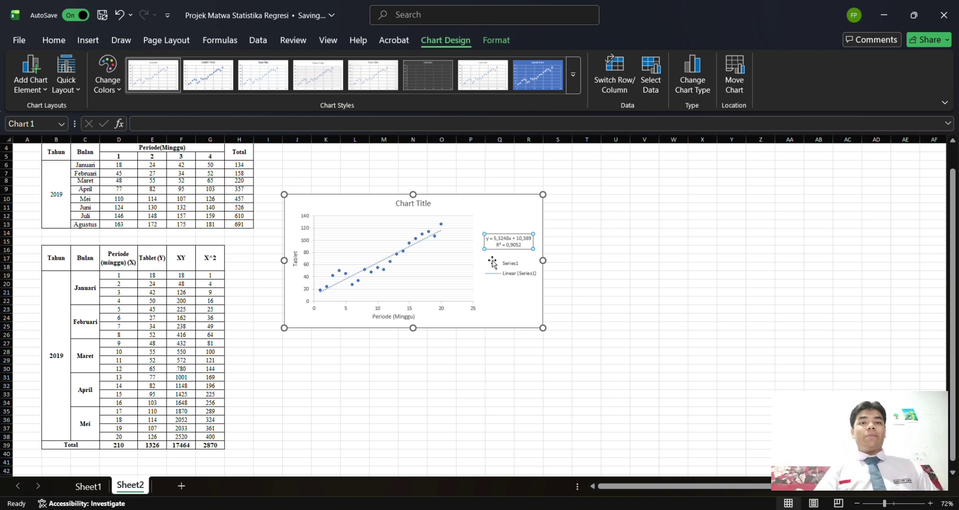
{"action": "left_click", "coordinate": [614, 285]}
{"action": "left_click", "coordinate": [534, 294]}
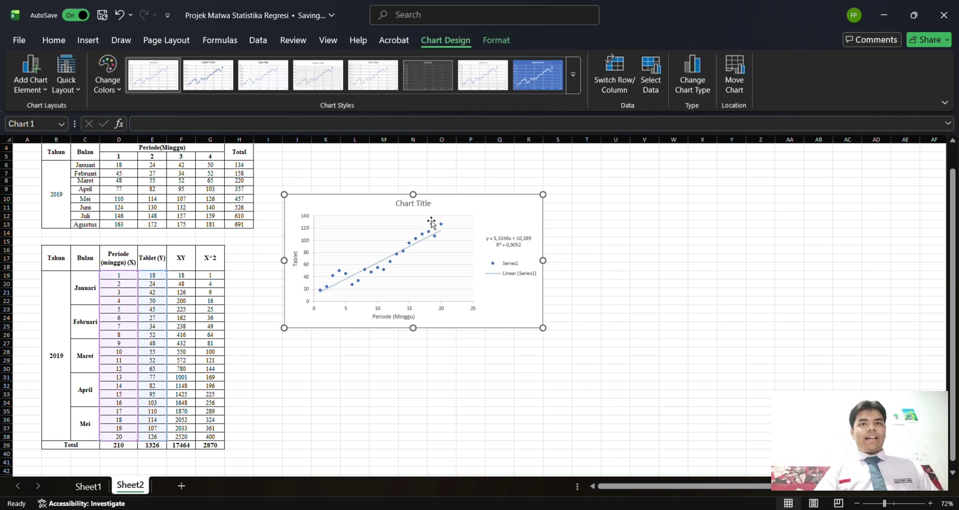
Step: Remove the placeholder title that came with the new chart layout
{"action": "left_click", "coordinate": [423, 203]}
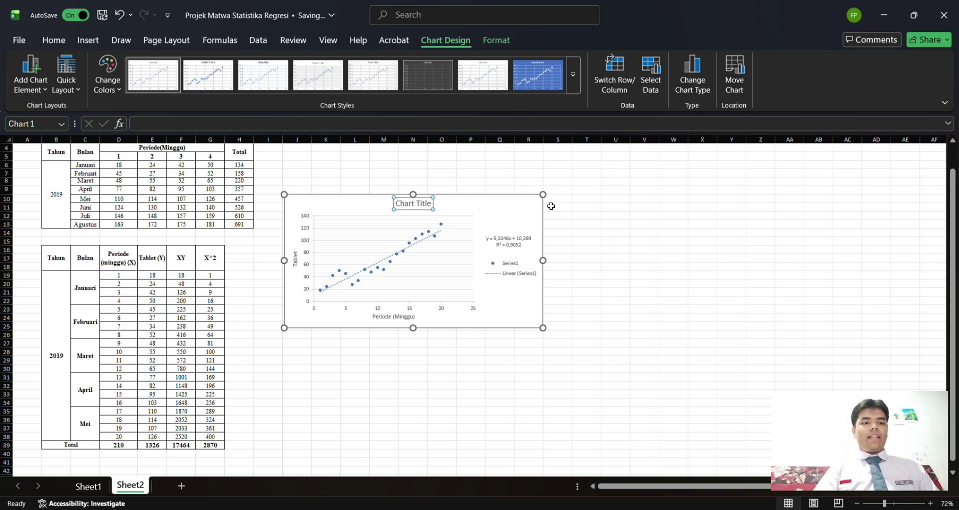
{"action": "key", "text": "Delete"}
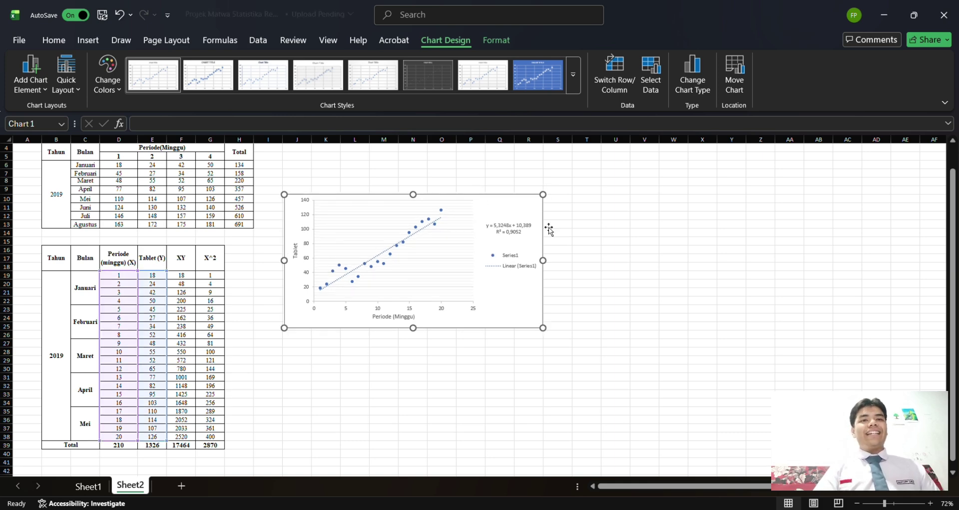
{"action": "left_click", "coordinate": [514, 182]}
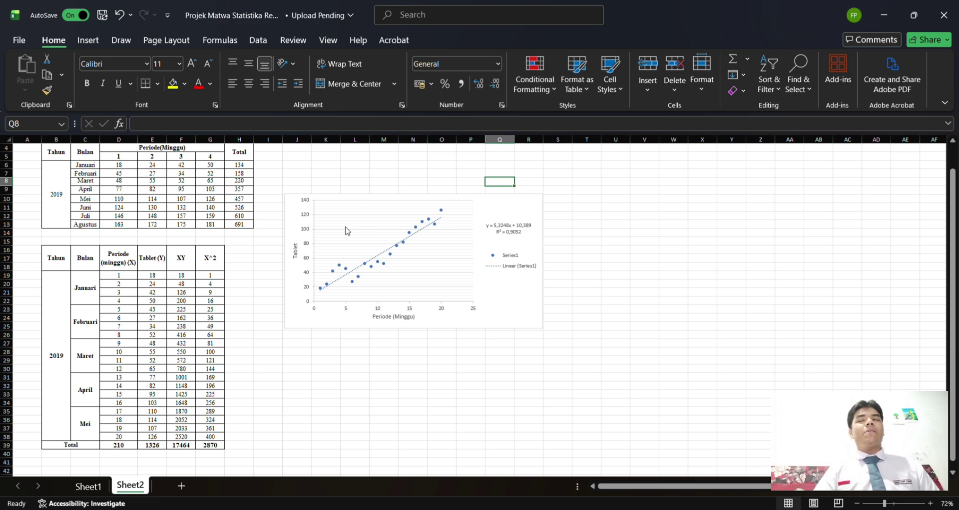
Step: Enter the label "Koefisien Korelasi:" in cell J5 above the scatter chart
{"action": "scroll", "coordinate": [406, 207], "scroll_direction": "up", "scroll_amount": 1}
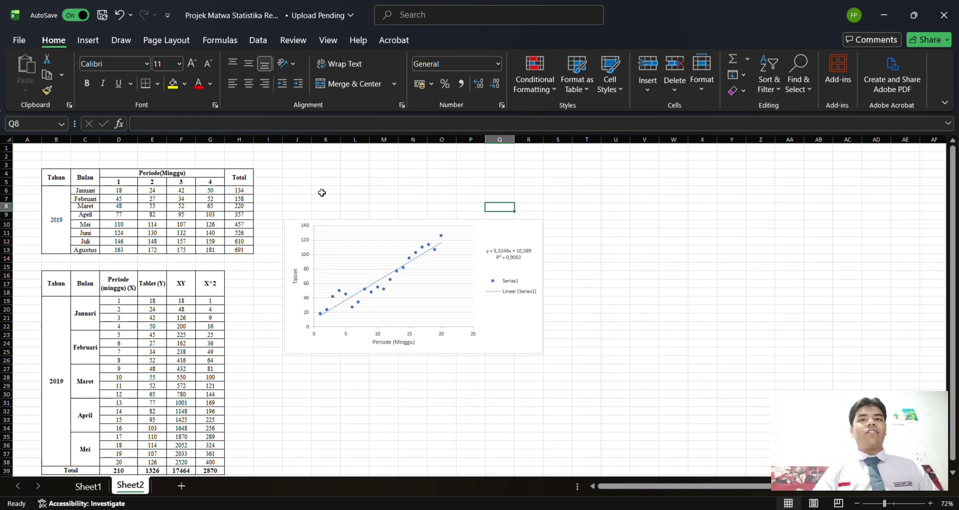
{"action": "left_click", "coordinate": [300, 173]}
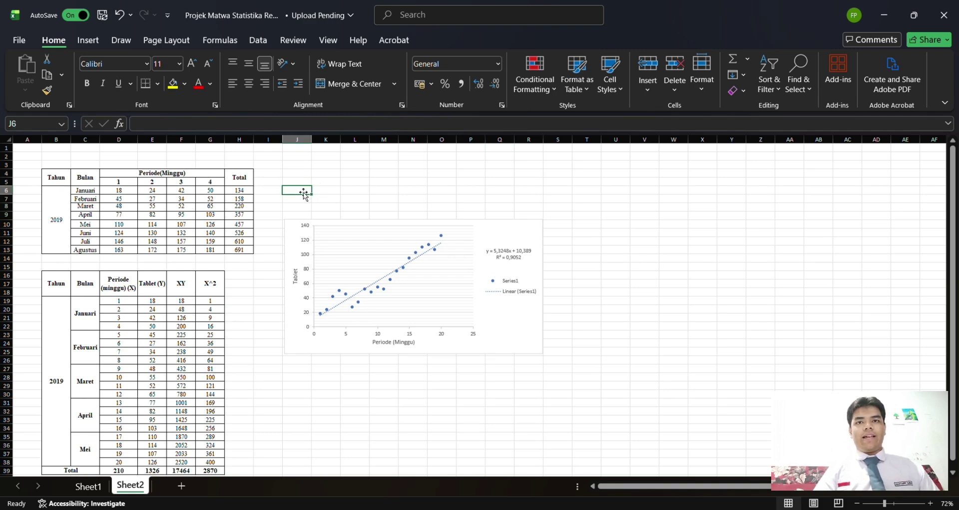
{"action": "left_click", "coordinate": [294, 230]}
{"action": "left_click_drag", "start_coordinate": [295, 229], "coordinate": [289, 223]}
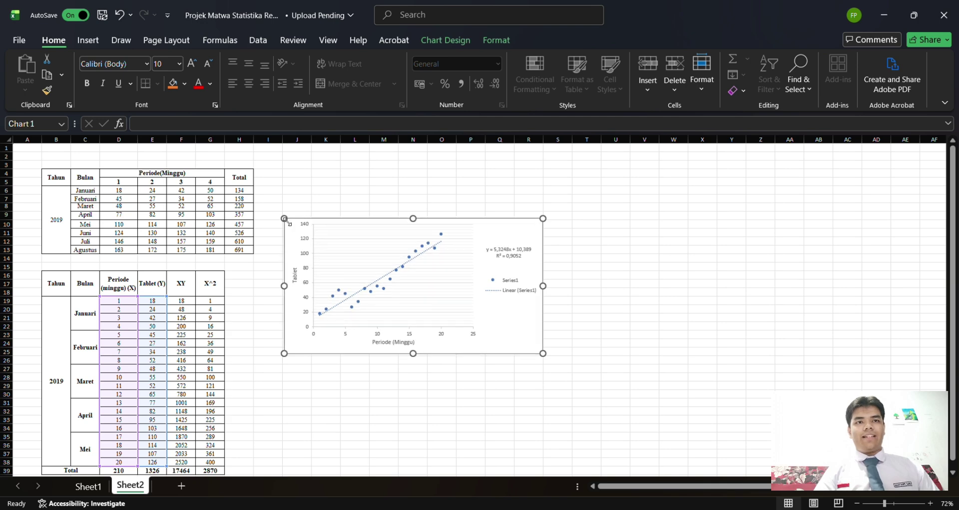
{"action": "left_click", "coordinate": [299, 185]}
{"action": "type", "text": "K"}
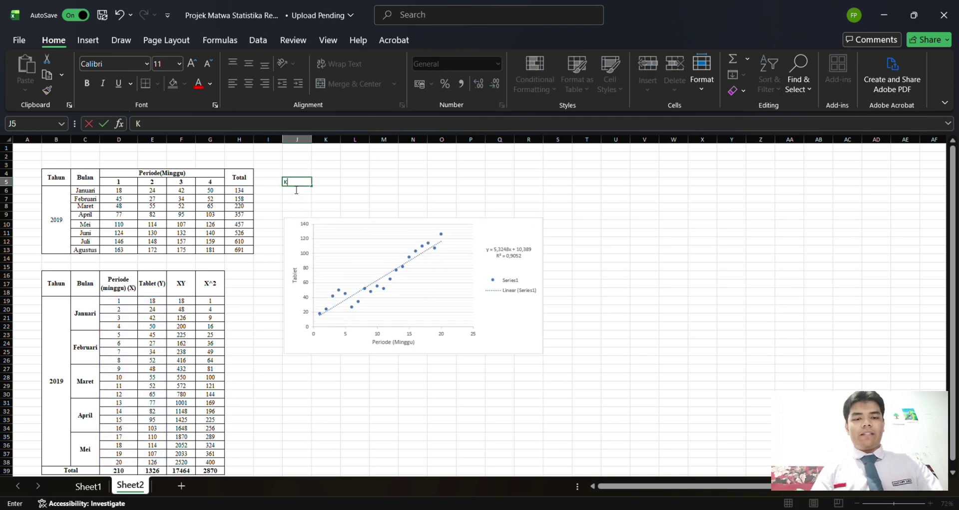
{"action": "type", "text": "oi"}
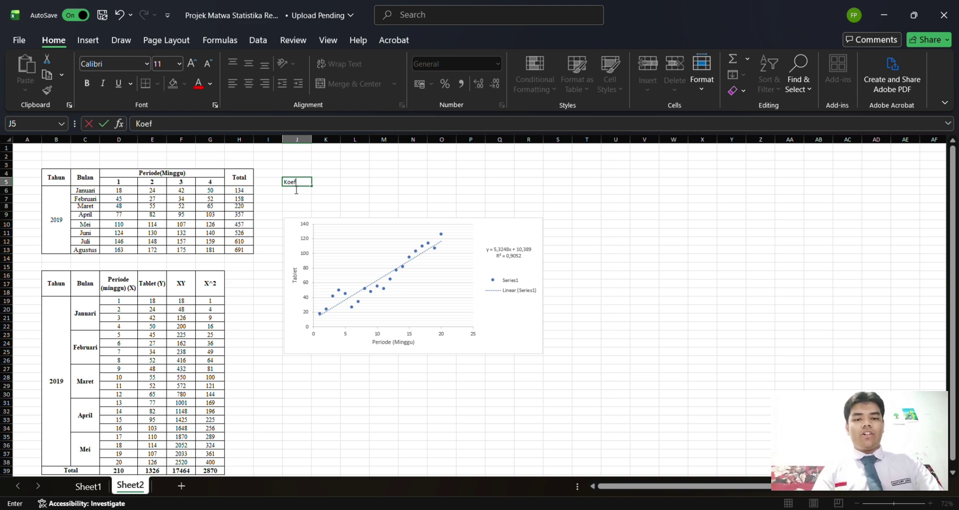
{"action": "type", "text": "fisien"}
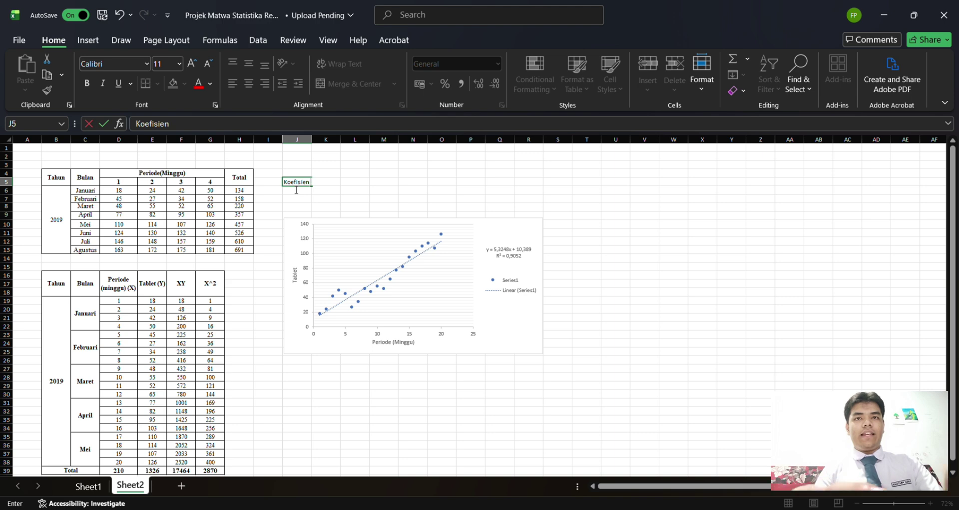
{"action": "type", "text": " Kor"}
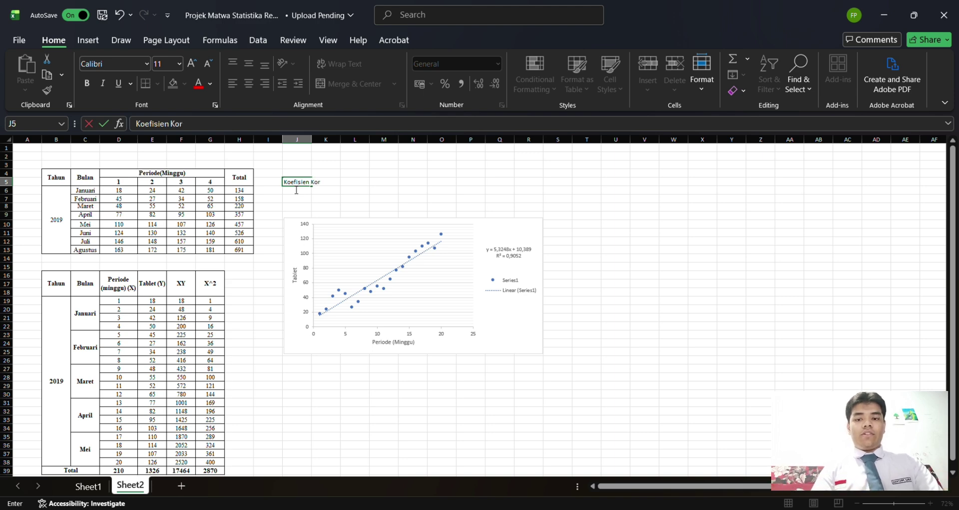
{"action": "type", "text": "elasi:"}
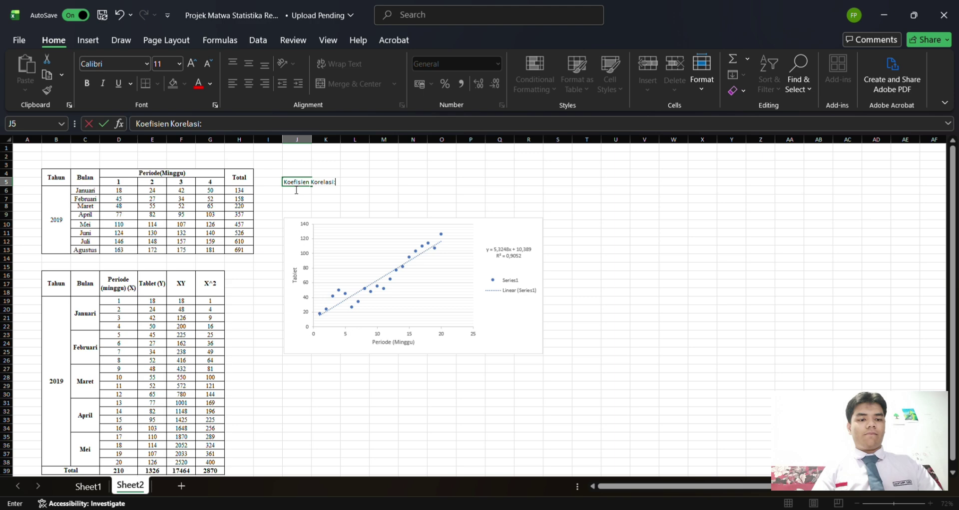
{"action": "left_click", "coordinate": [326, 172]}
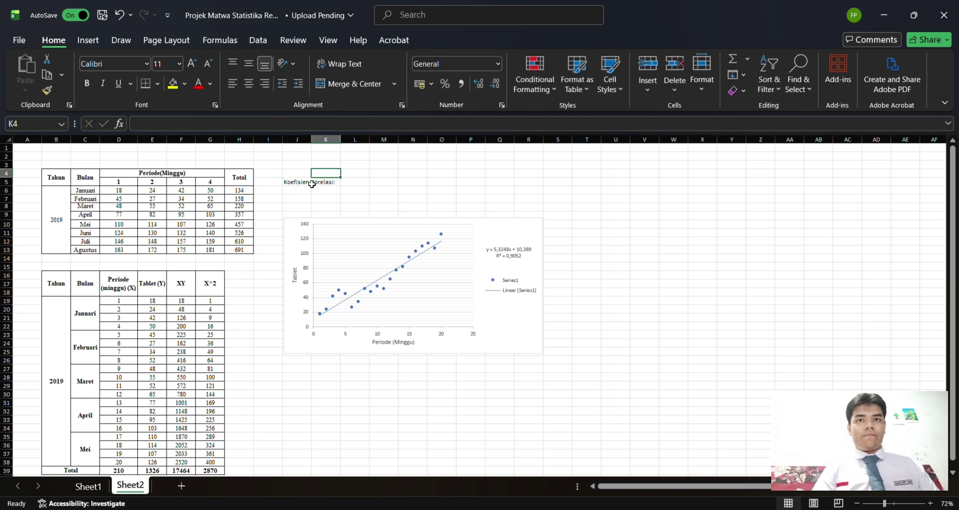
Step: Merge and center cells J5:K5 holding the correlation label, and likewise the cells J6:K6 below it
{"action": "left_click_drag", "start_coordinate": [308, 184], "coordinate": [323, 183]}
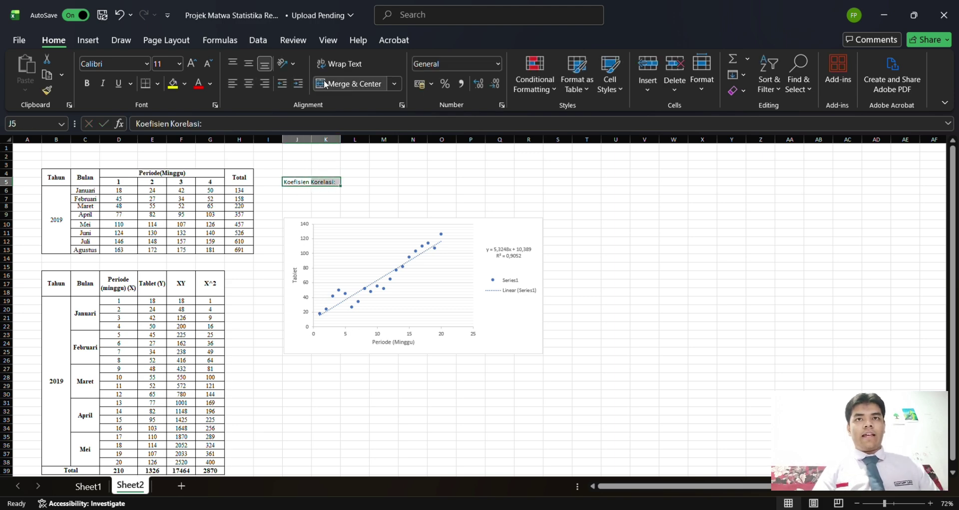
{"action": "left_click", "coordinate": [349, 84]}
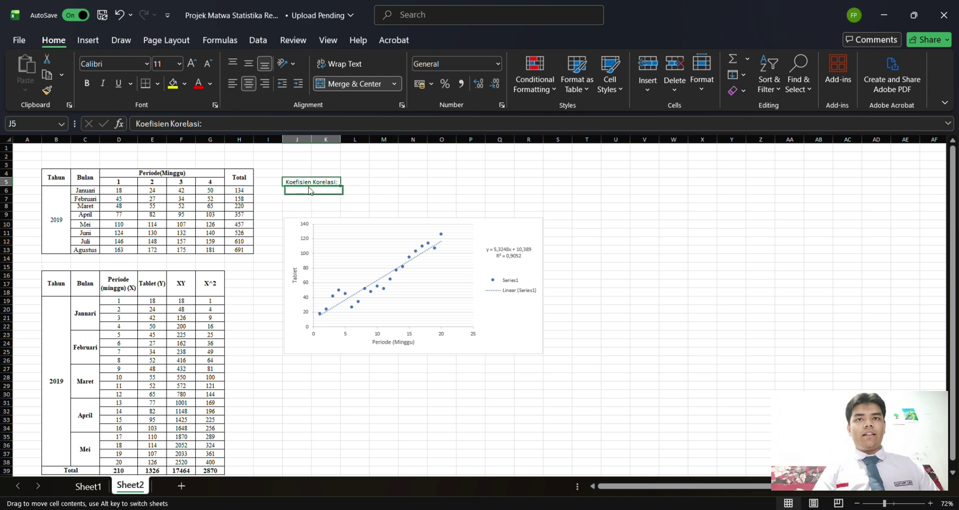
{"action": "left_click", "coordinate": [310, 192]}
{"action": "left_click_drag", "start_coordinate": [310, 191], "coordinate": [326, 192]}
{"action": "left_click", "coordinate": [345, 84]}
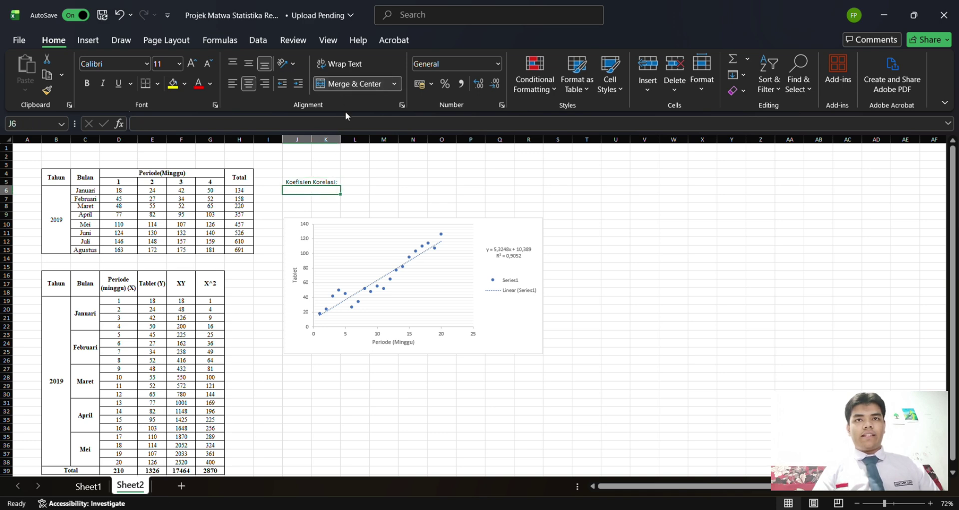
Step: Calculate the correlation coefficient in merged cell J6 with =PEARSON(D19:D38;E19:E38)
{"action": "left_click", "coordinate": [159, 124]}
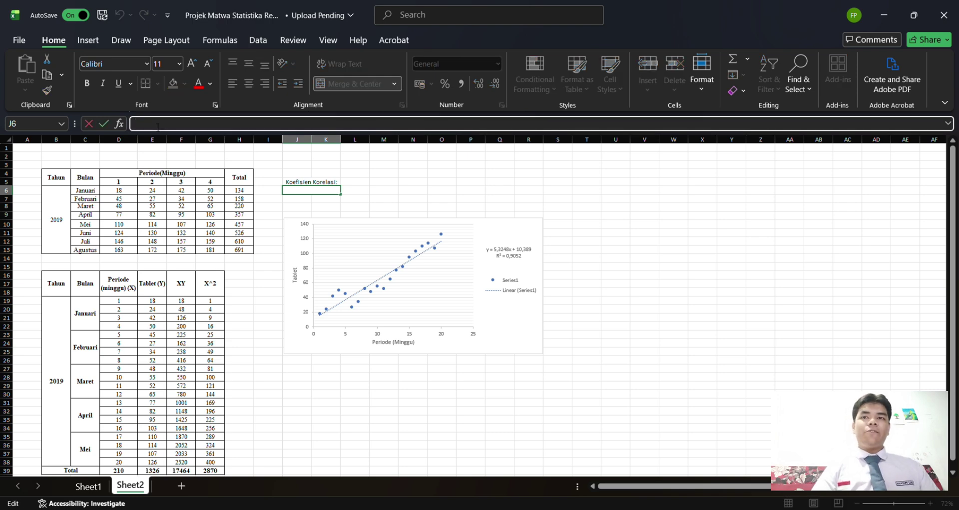
{"action": "type", "text": "="}
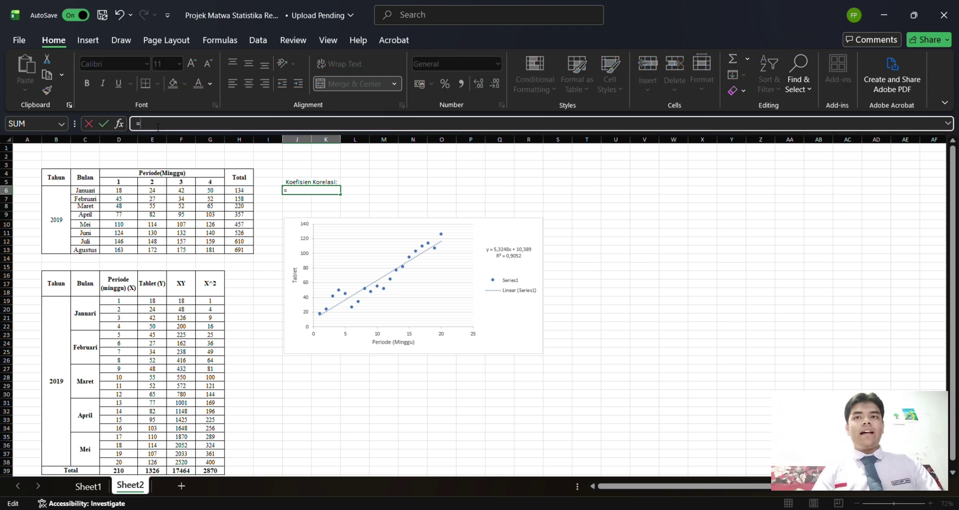
{"action": "type", "text": "PER"}
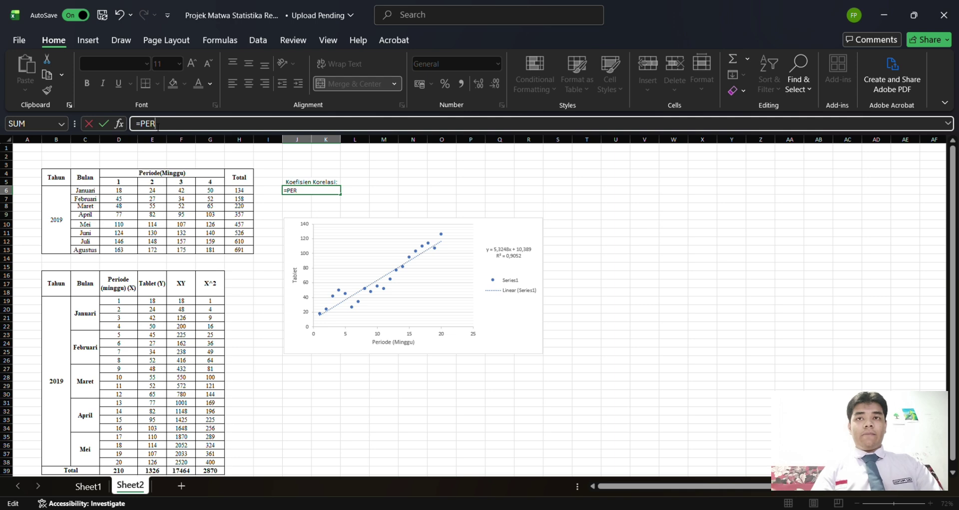
{"action": "key", "text": "BackSpace"}
{"action": "type", "text": "ARS"}
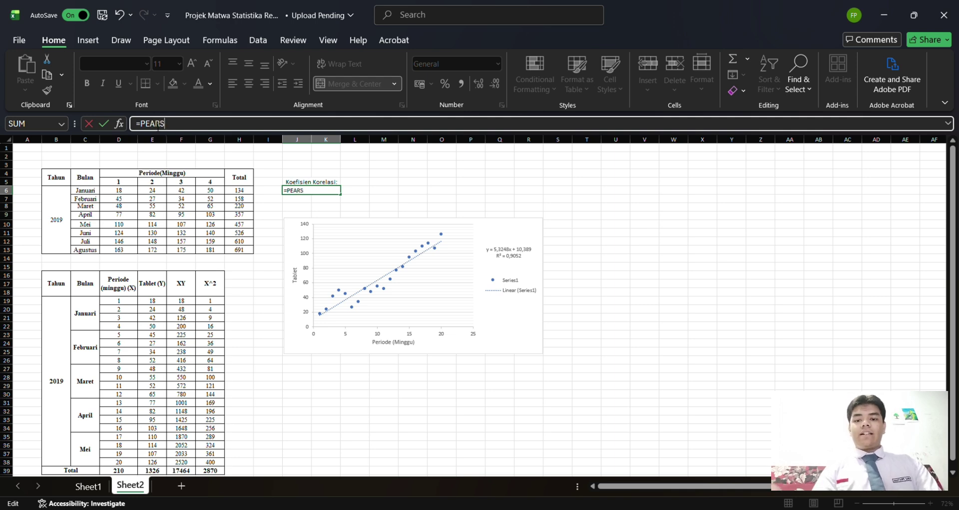
{"action": "type", "text": "ON("}
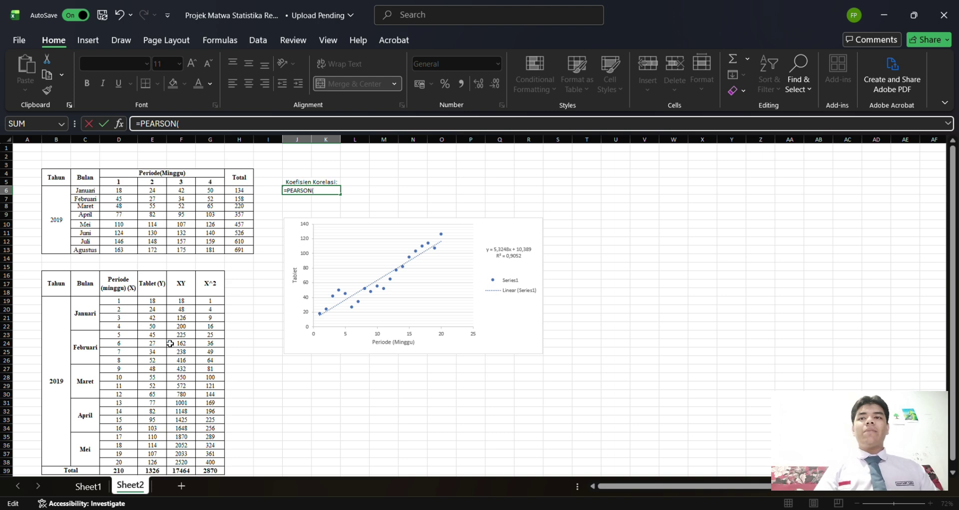
{"action": "scroll", "coordinate": [198, 309], "scroll_direction": "down", "scroll_amount": 1}
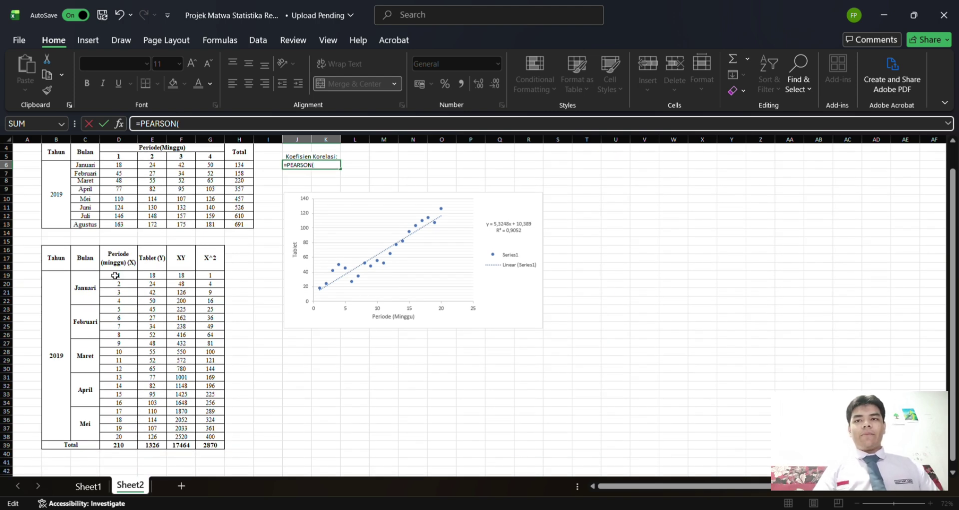
{"action": "left_click_drag", "start_coordinate": [122, 278], "coordinate": [142, 440]}
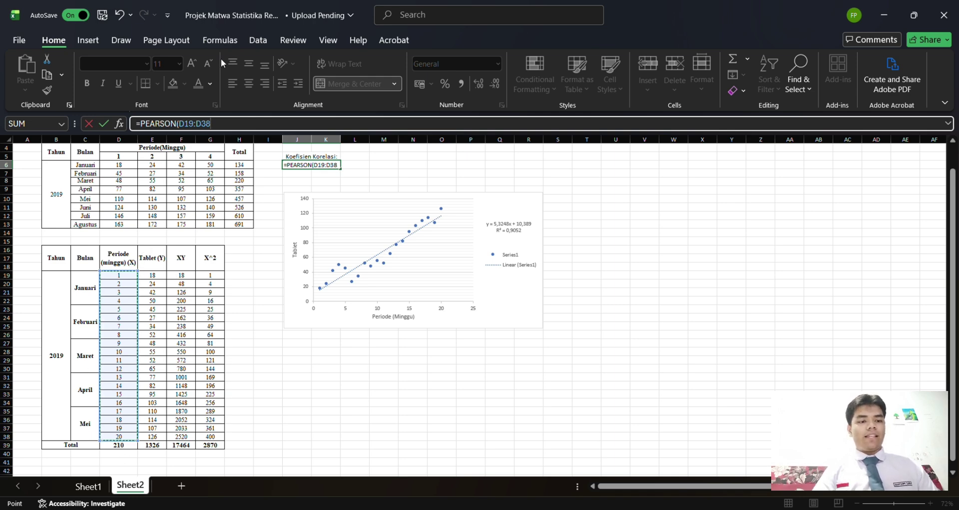
{"action": "type", "text": ";"}
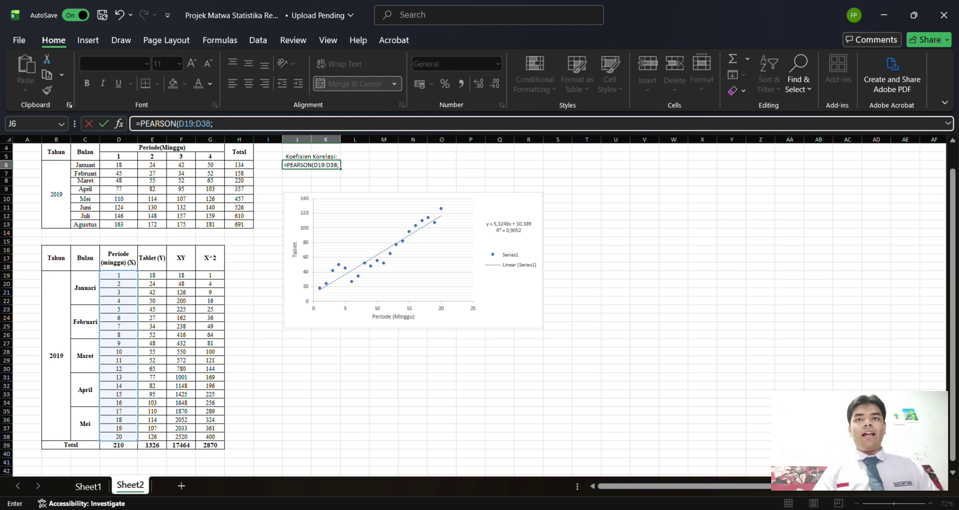
{"action": "left_click_drag", "start_coordinate": [156, 276], "coordinate": [157, 381]}
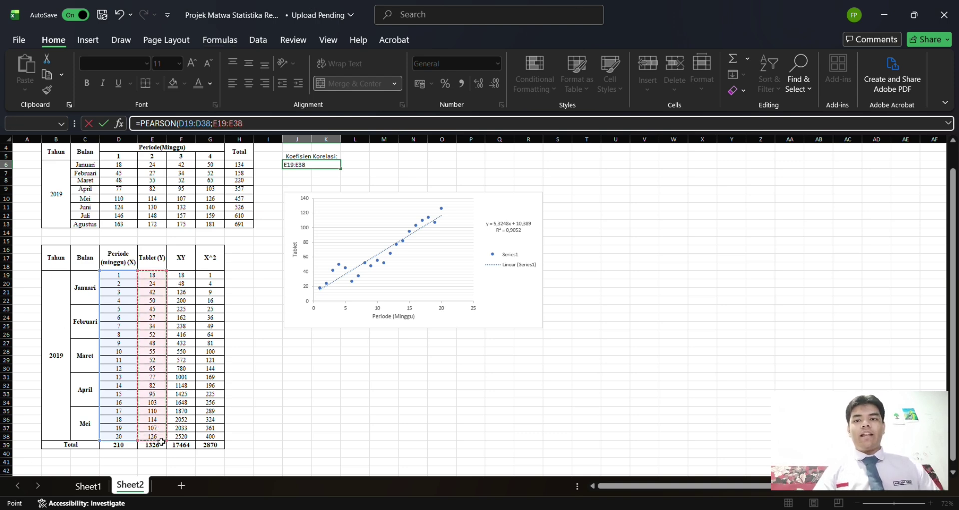
{"action": "left_click_drag", "start_coordinate": [160, 438], "coordinate": [160, 437]}
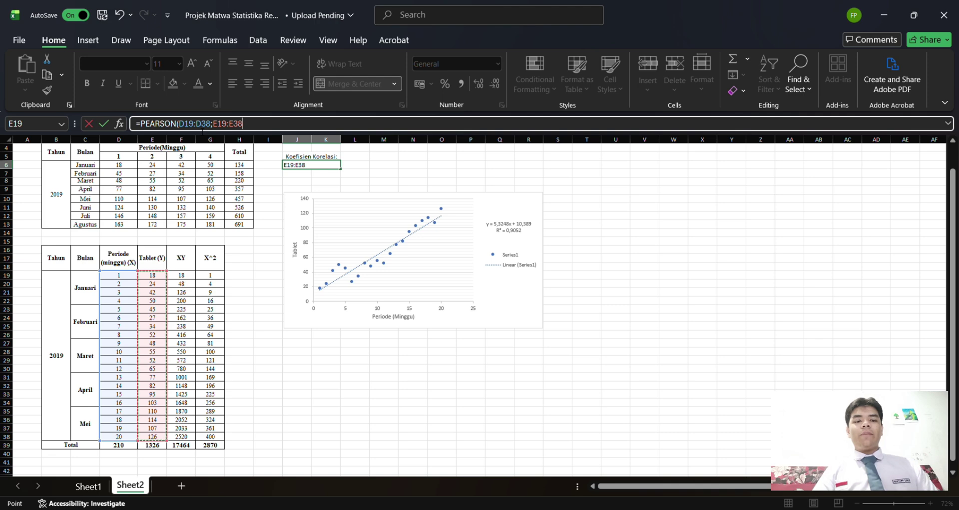
{"action": "key", "text": "Return"}
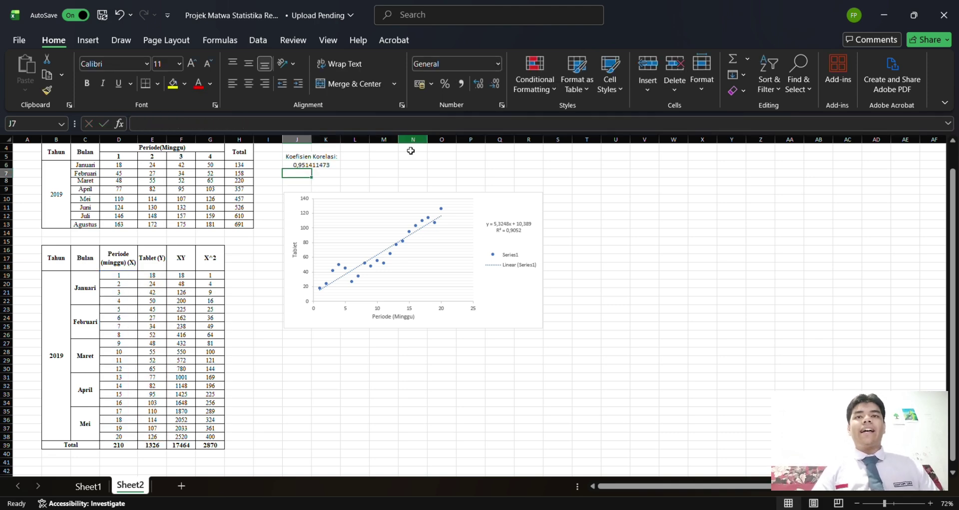
Step: Add borders around and between the correlation label and its value in cells J5:K6
{"action": "scroll", "coordinate": [300, 179], "scroll_direction": "up", "scroll_amount": 2}
{"action": "scroll", "coordinate": [301, 180], "scroll_direction": "up", "scroll_amount": 10}
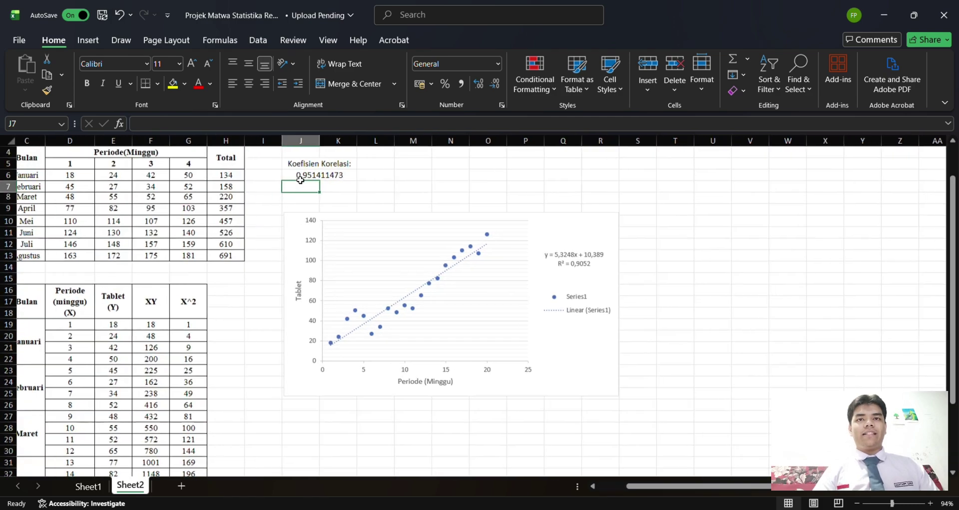
{"action": "scroll", "coordinate": [378, 204], "scroll_direction": "up", "scroll_amount": 1}
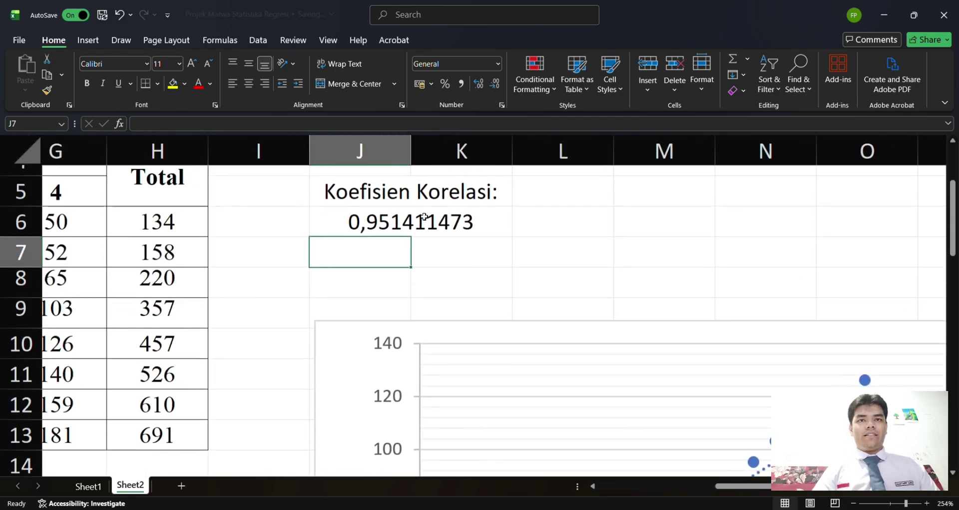
{"action": "left_click_drag", "start_coordinate": [374, 220], "coordinate": [384, 239]}
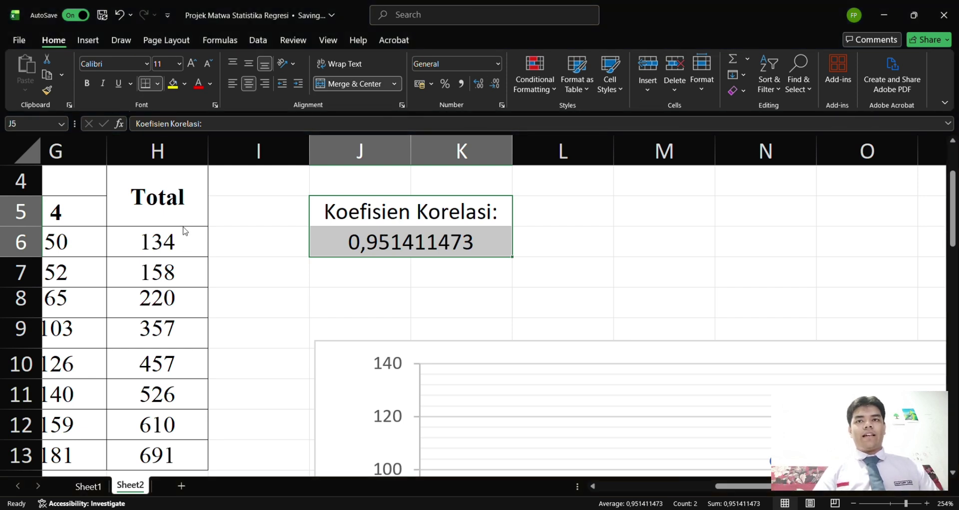
{"action": "left_click", "coordinate": [669, 240]}
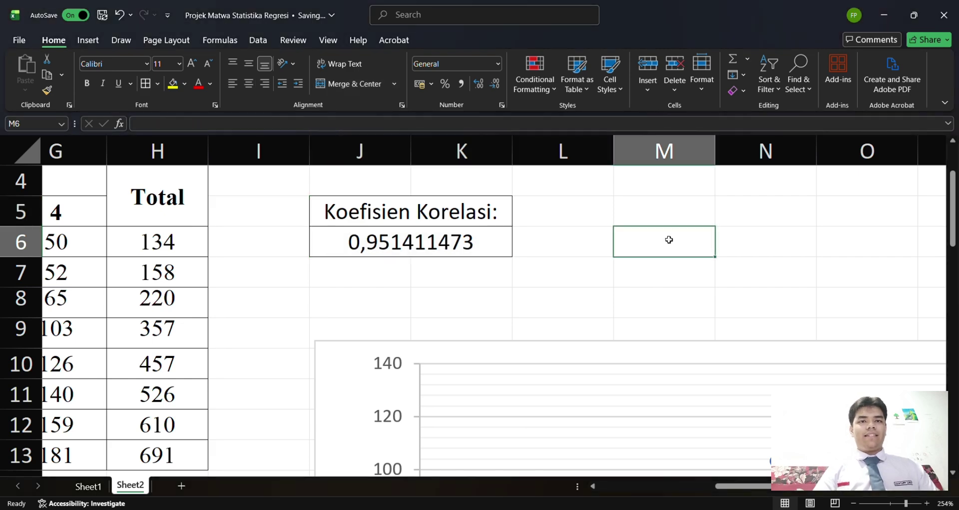
Step: Move the scatter chart up so its upper edge sits at about row 8, just below the bordered correlation cells
{"action": "scroll", "coordinate": [248, 239], "scroll_direction": "down", "scroll_amount": 10, "text": "ctrl"}
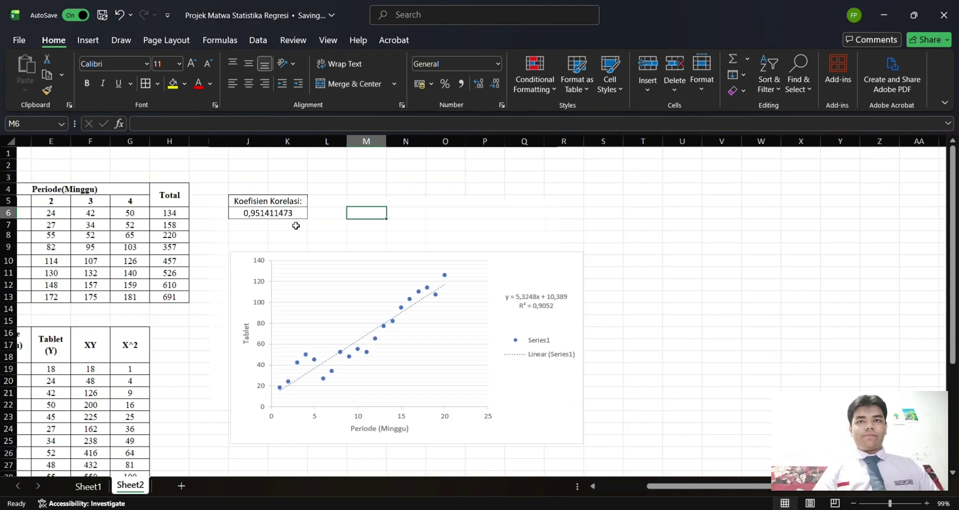
{"action": "left_click_drag", "start_coordinate": [247, 277], "coordinate": [246, 259]}
{"action": "left_click", "coordinate": [412, 226]}
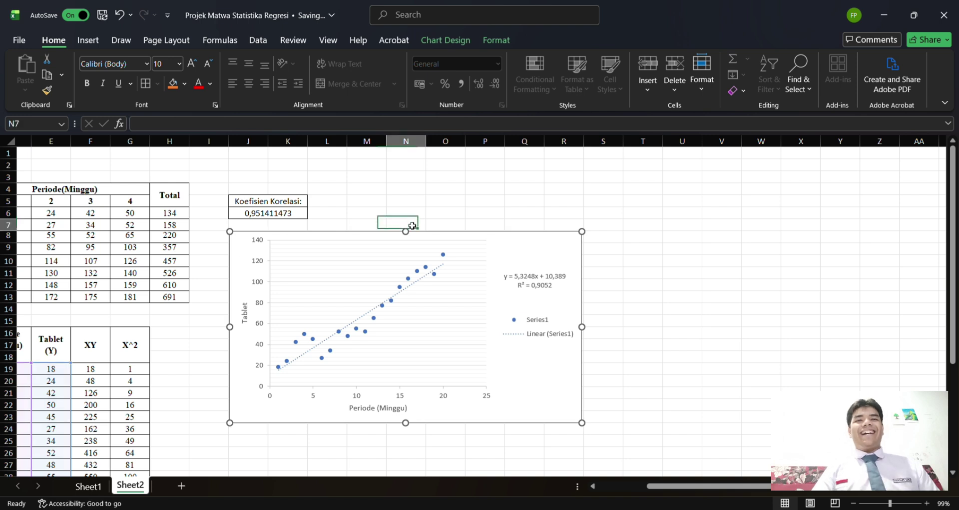
{"action": "left_click", "coordinate": [413, 201]}
{"action": "scroll", "coordinate": [414, 212], "scroll_direction": "down", "scroll_amount": 1}
{"action": "scroll", "coordinate": [414, 213], "scroll_direction": "right", "scroll_amount": 4}
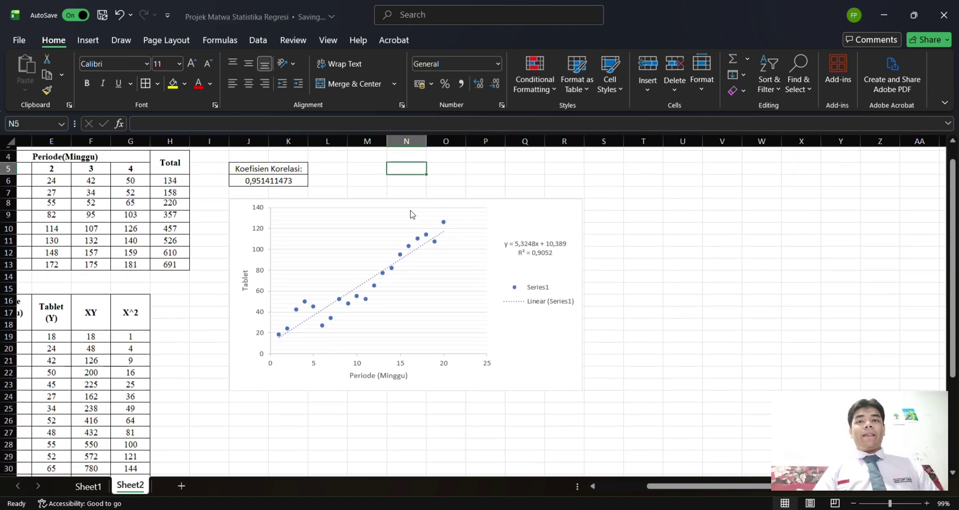